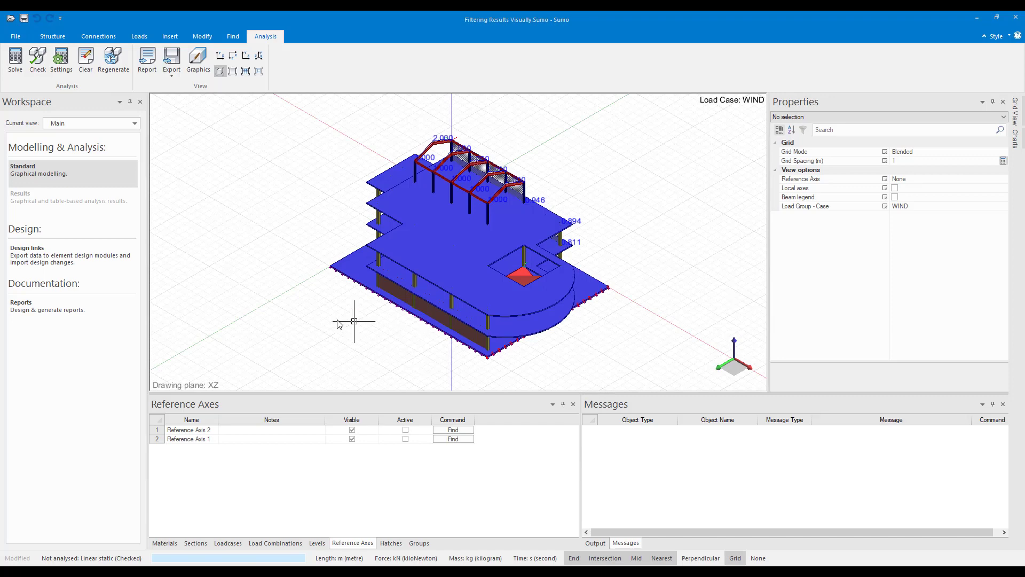
Step: Solve the building model's analysis and display the resulting displacements
{"action": "middle_click_drag", "start_coordinate": [326, 327], "coordinate": [388, 286]}
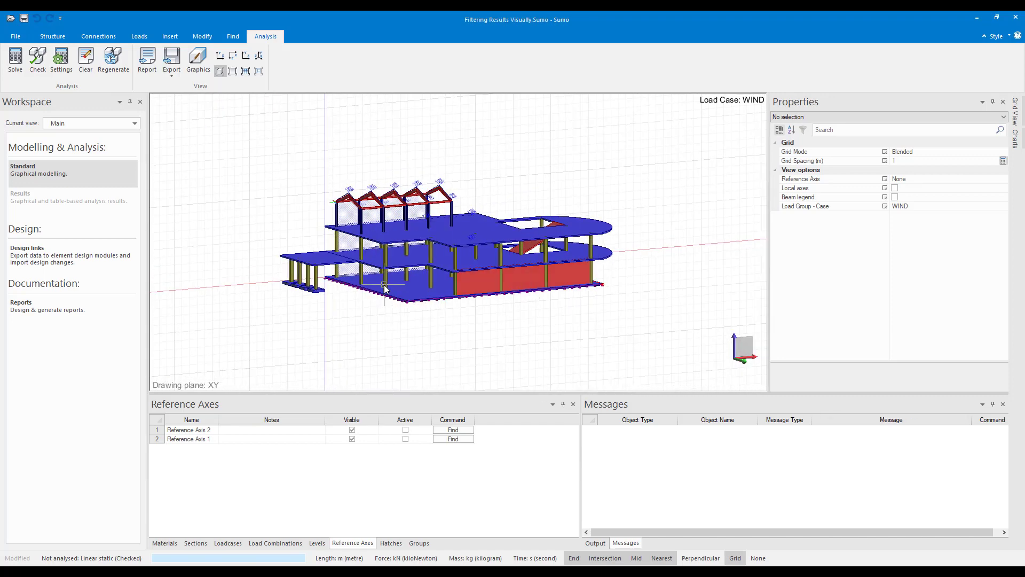
{"action": "scroll", "coordinate": [291, 241], "scroll_direction": "up", "scroll_amount": 3}
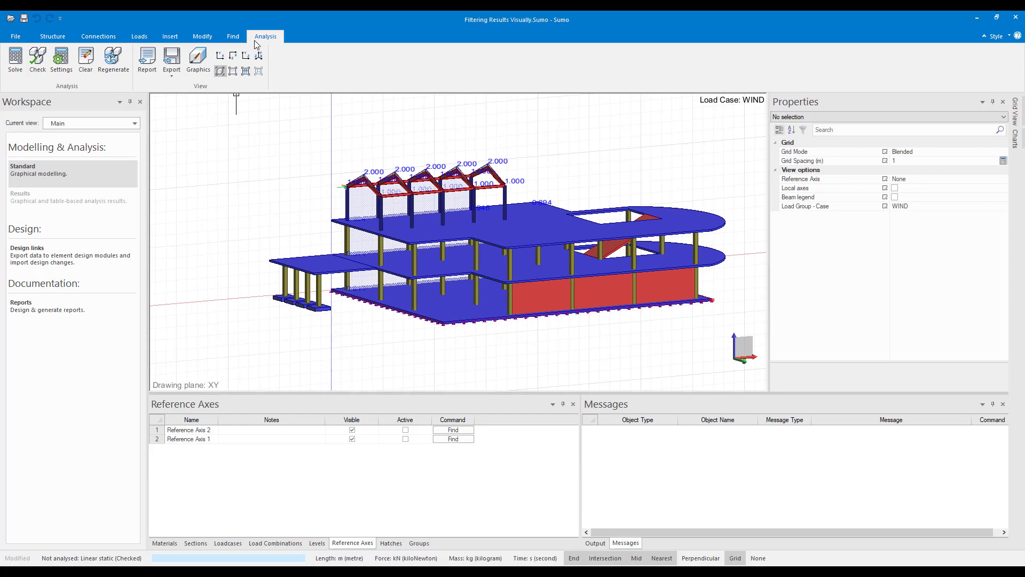
{"action": "left_click", "coordinate": [15, 59]}
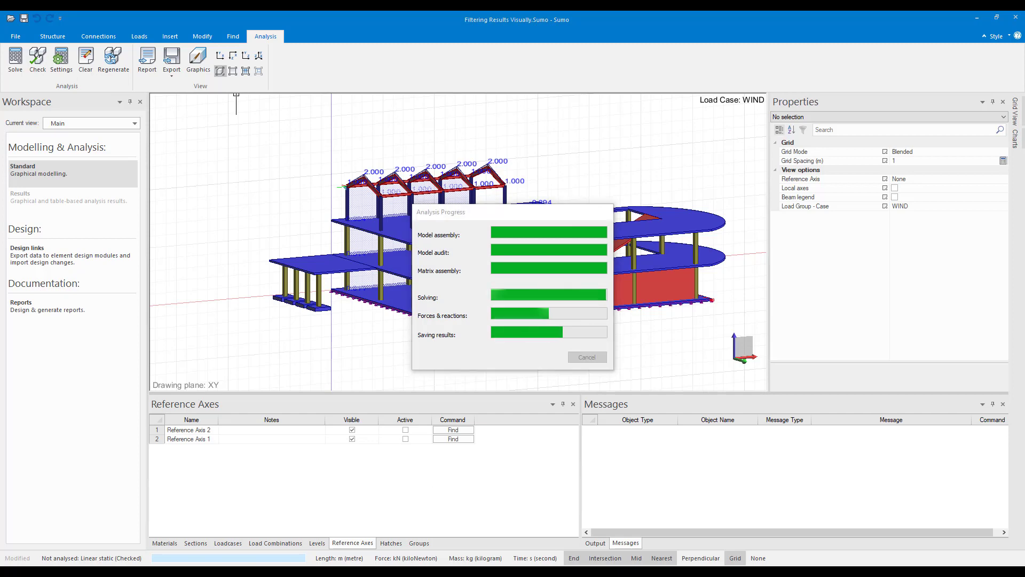
{"action": "left_click", "coordinate": [38, 212]}
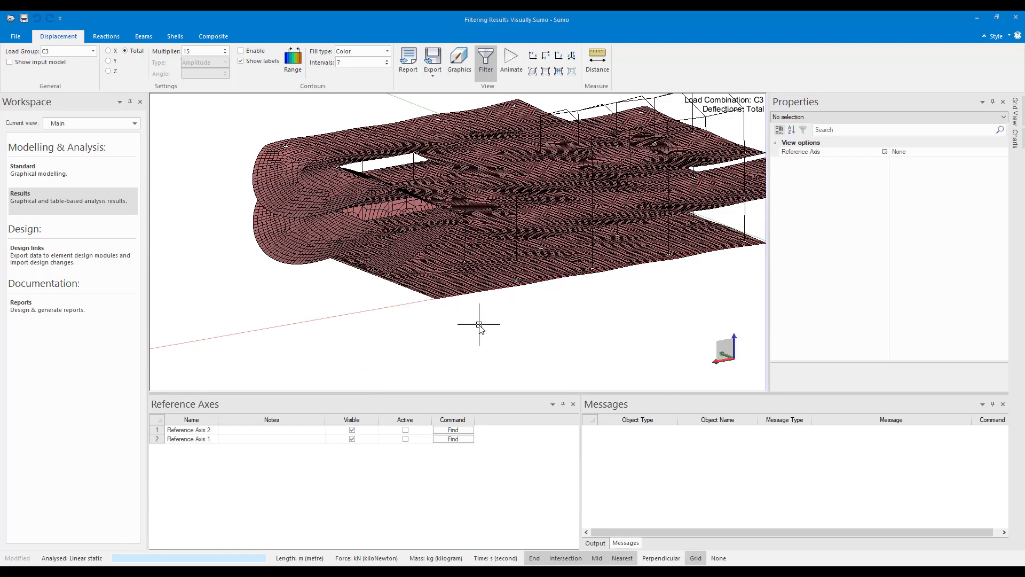
{"action": "mouse_move", "coordinate": [479, 324]}
{"action": "middle_mouse_down"}
{"action": "mouse_move", "coordinate": [457, 293]}
{"action": "mouse_move", "coordinate": [508, 304]}
{"action": "mouse_move", "coordinate": [425, 315]}
{"action": "mouse_move", "coordinate": [446, 297]}
{"action": "mouse_move", "coordinate": [467, 311]}
{"action": "middle_mouse_up"}
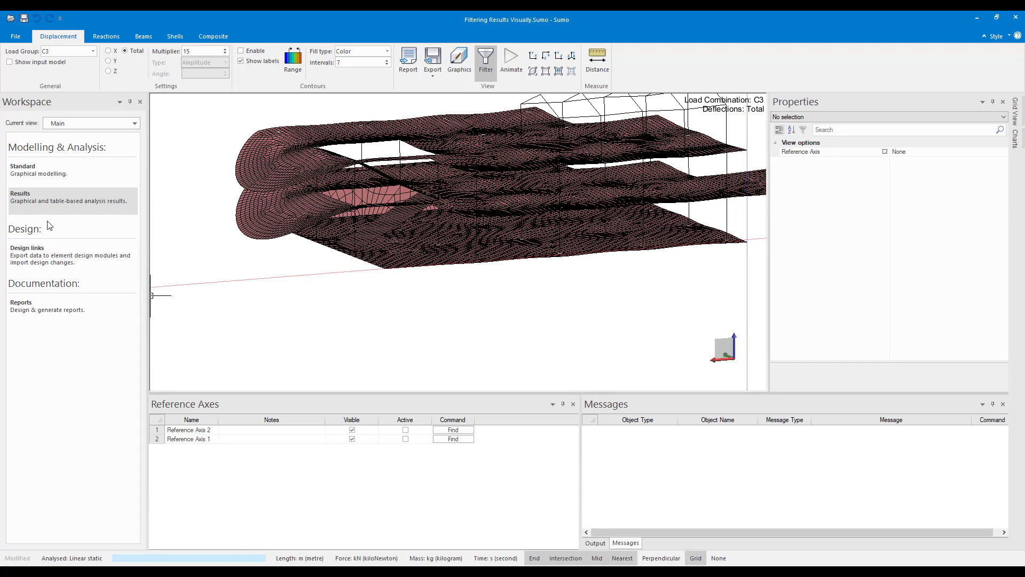
Step: Return to the standard model and check the name property of each floor slab, including the small side slab
{"action": "left_click", "coordinate": [44, 182]}
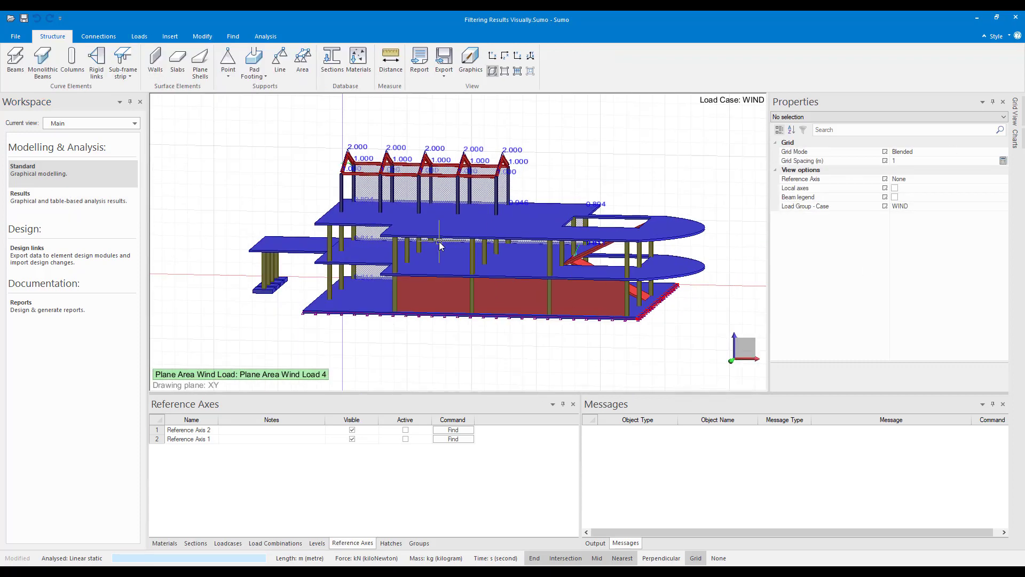
{"action": "left_click", "coordinate": [326, 310]}
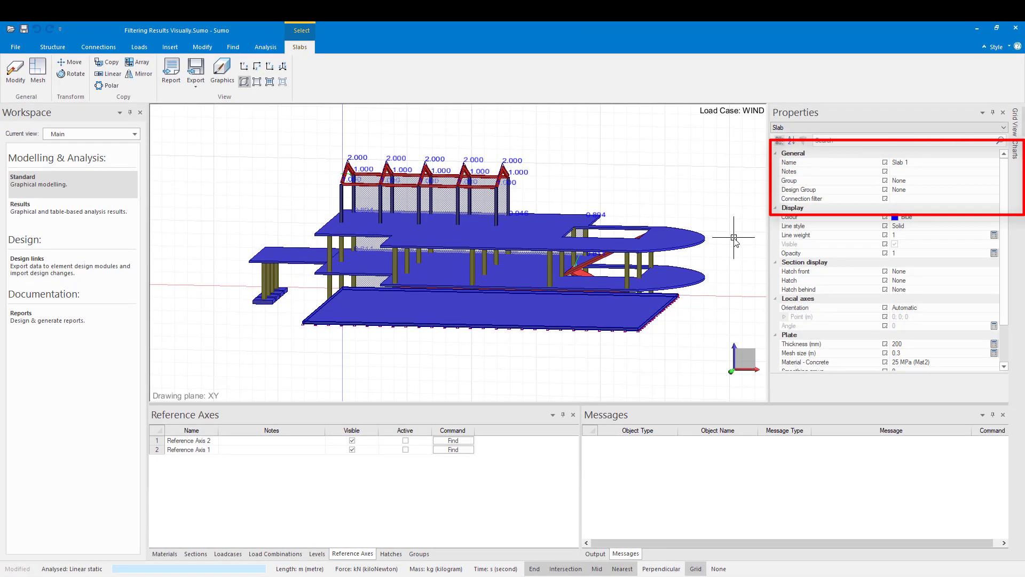
{"action": "key", "text": "Escape"}
{"action": "left_click", "coordinate": [705, 282]}
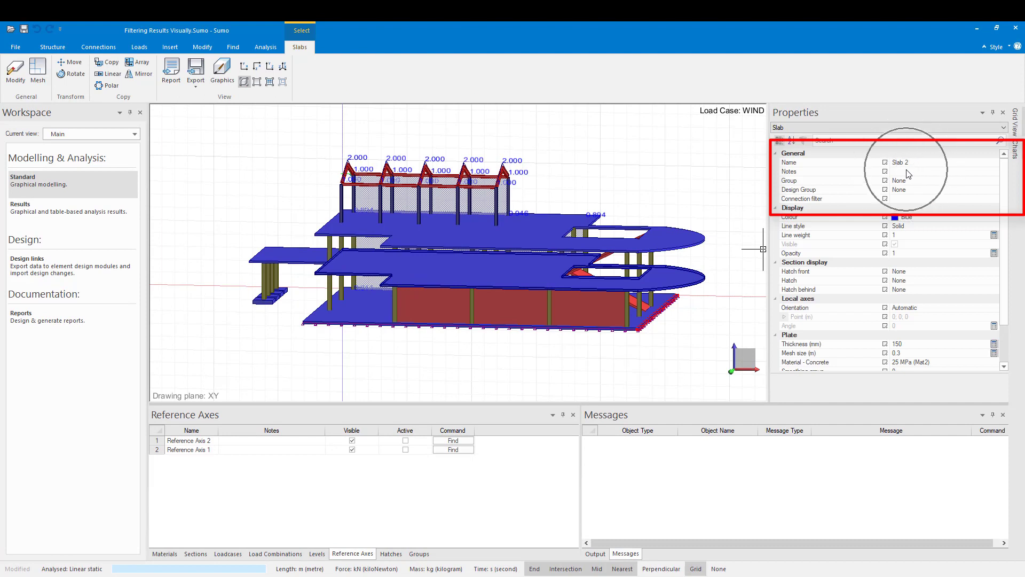
{"action": "left_click", "coordinate": [297, 265]}
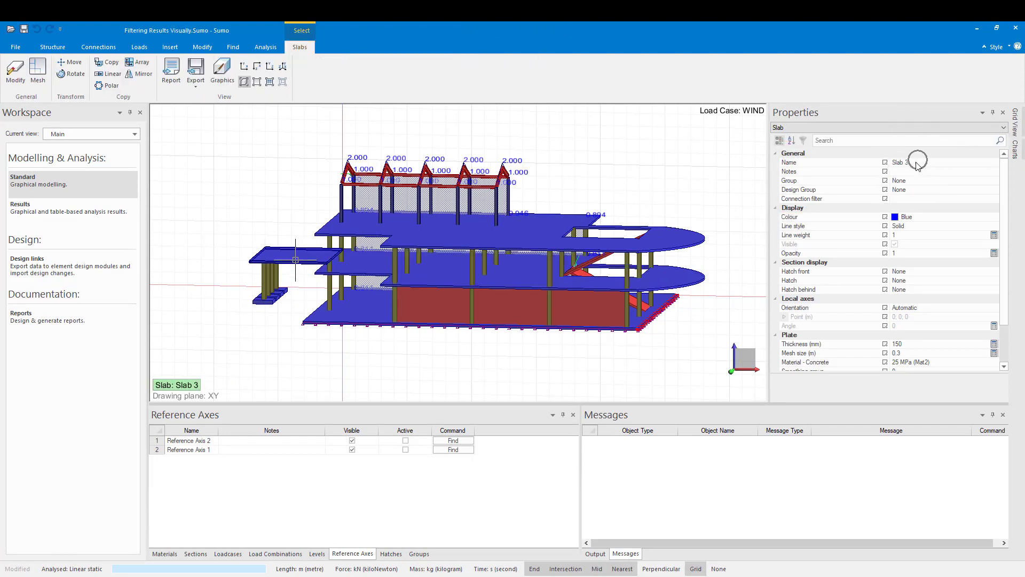
{"action": "left_click", "coordinate": [688, 226]}
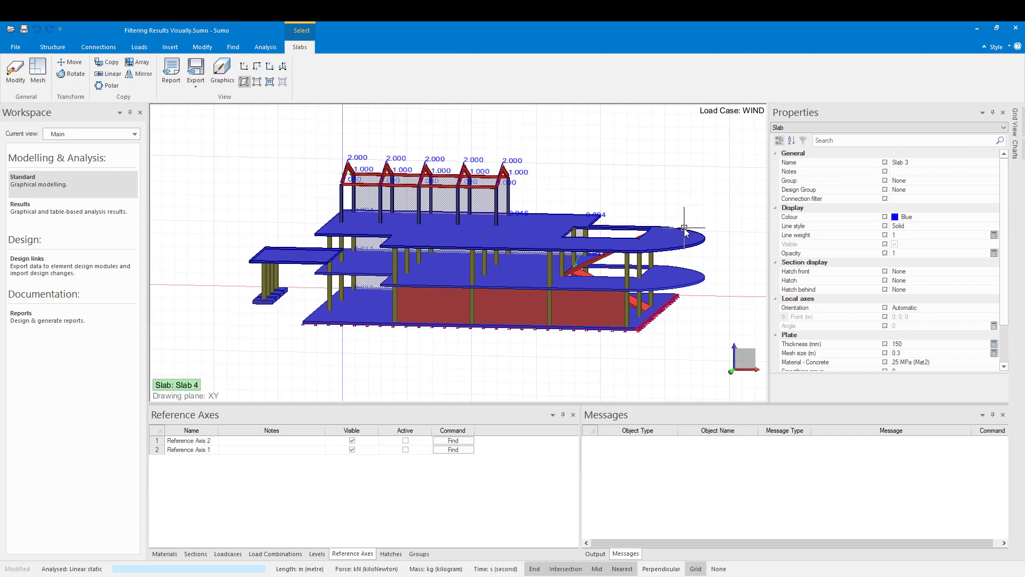
{"action": "left_click", "coordinate": [649, 187]}
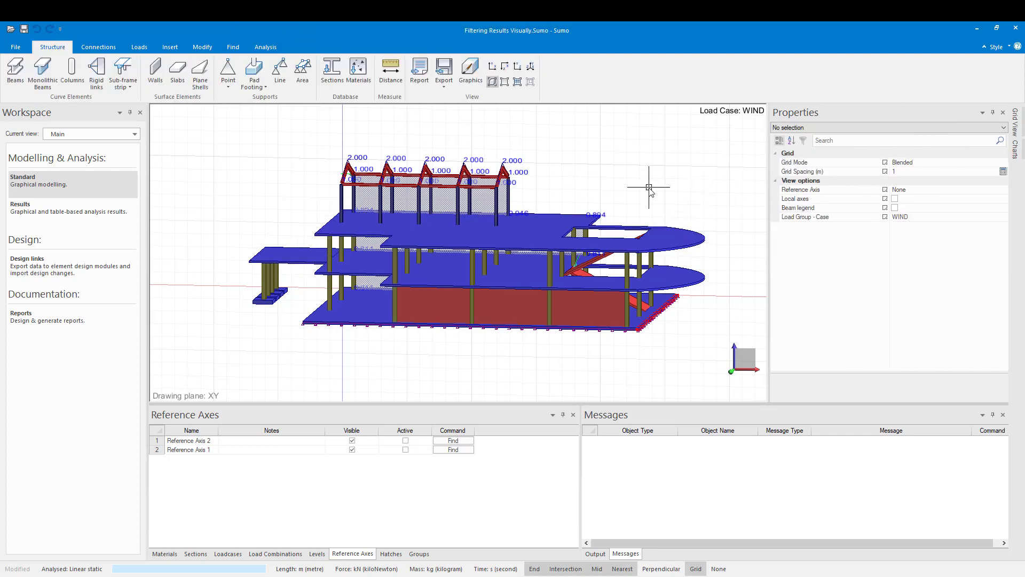
Step: In the results view, filter the displacements to slabs whose name contains 1
{"action": "left_click", "coordinate": [81, 216]}
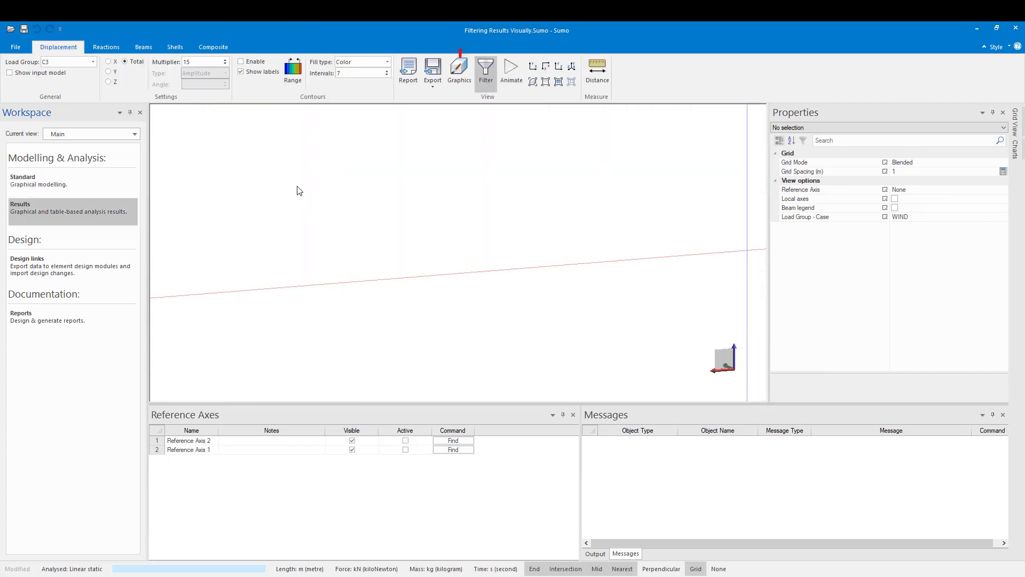
{"action": "left_click", "coordinate": [484, 80]}
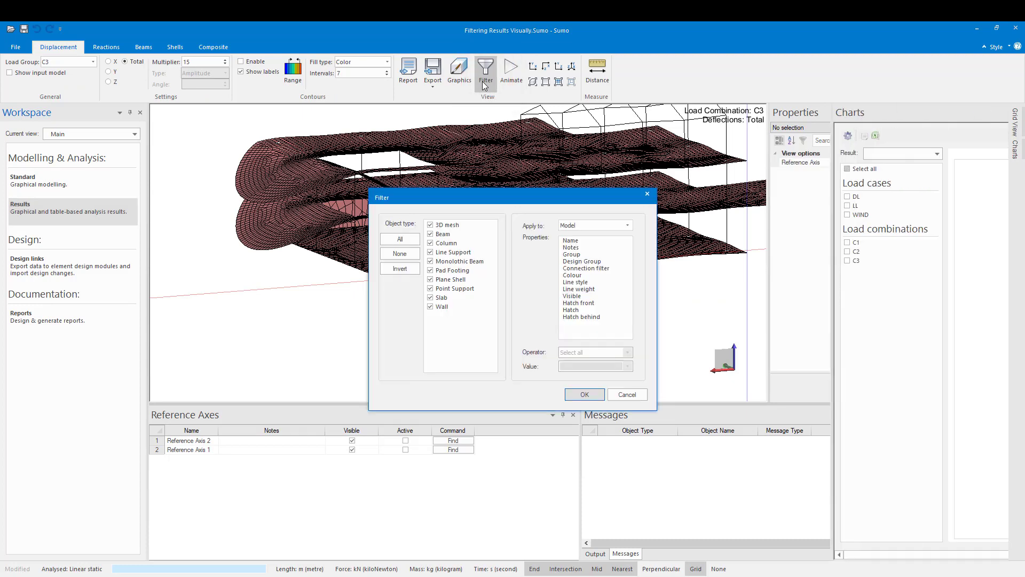
{"action": "left_click", "coordinate": [399, 253]}
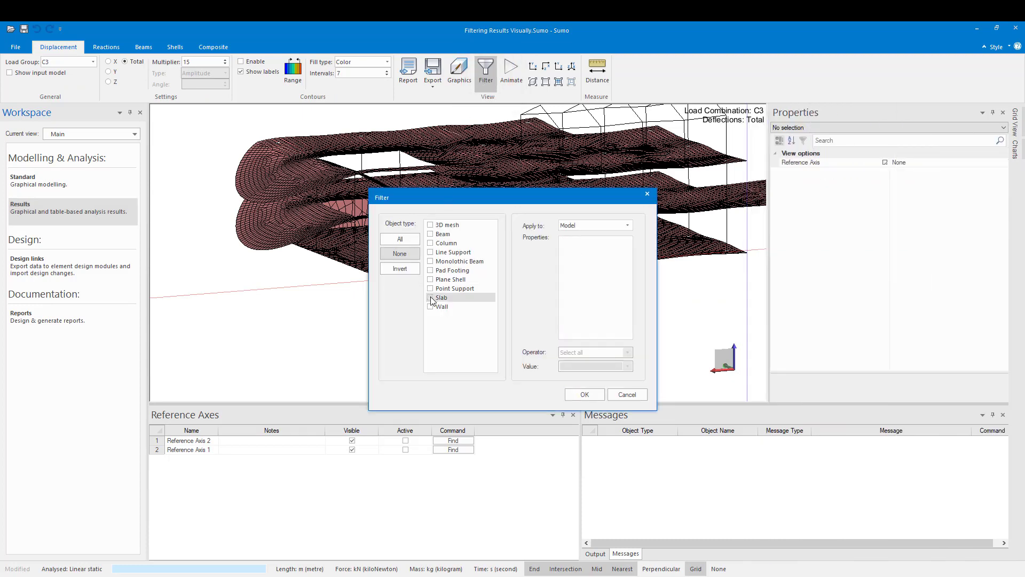
{"action": "left_click", "coordinate": [431, 298]}
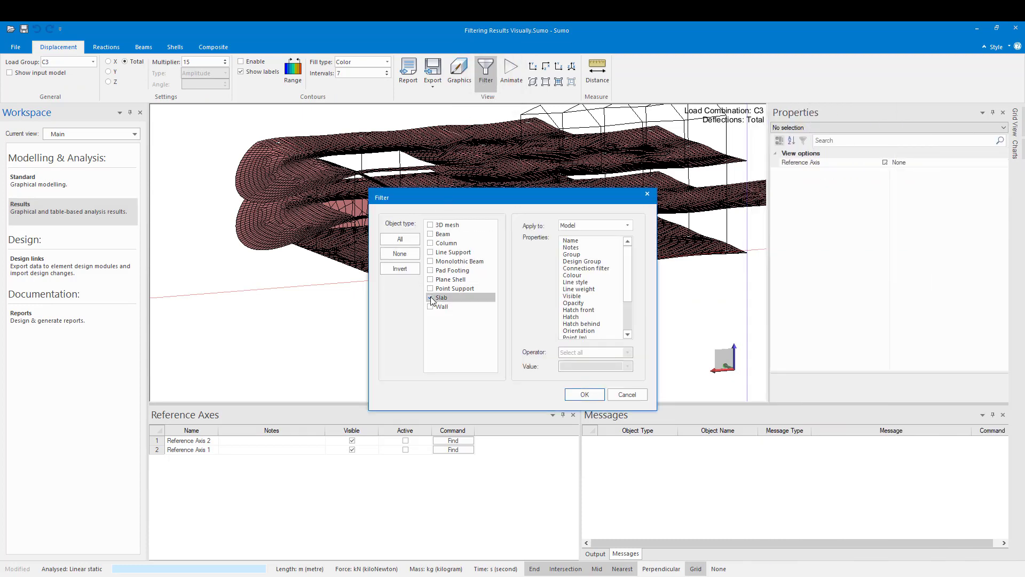
{"action": "left_click", "coordinate": [581, 241]}
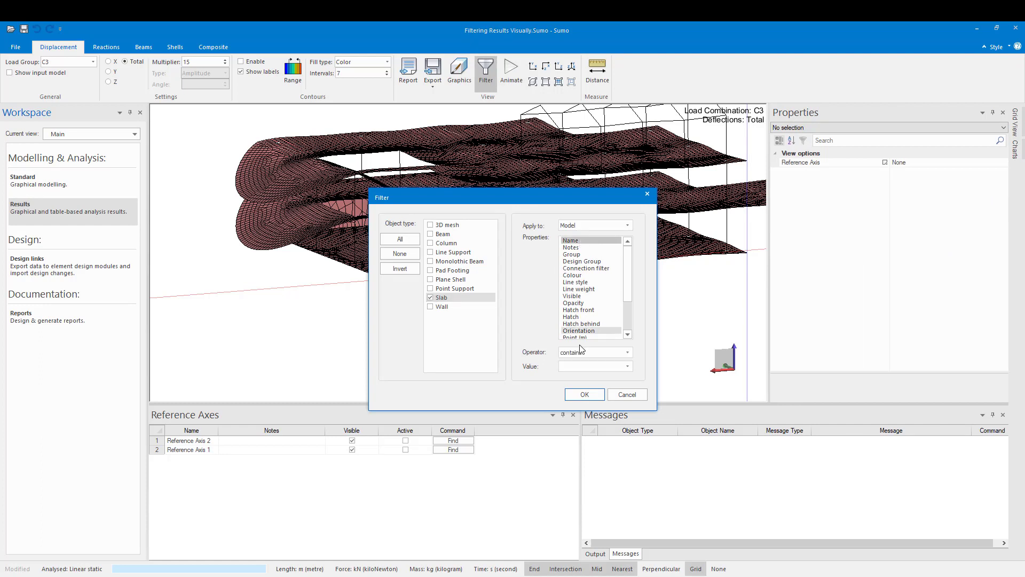
{"action": "left_click", "coordinate": [572, 365]}
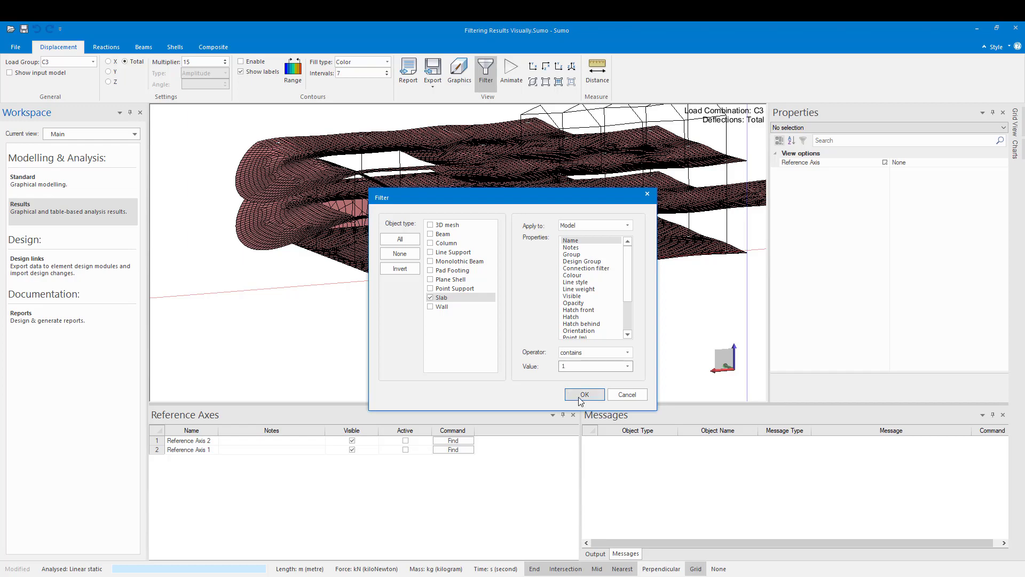
{"action": "left_click", "coordinate": [581, 394]}
Step: Enable displacement contours on the filtered base slab
{"action": "mouse_move", "coordinate": [415, 239]}
{"action": "middle_click_drag", "start_coordinate": [414, 235], "coordinate": [357, 265]}
{"action": "left_click", "coordinate": [241, 61]}
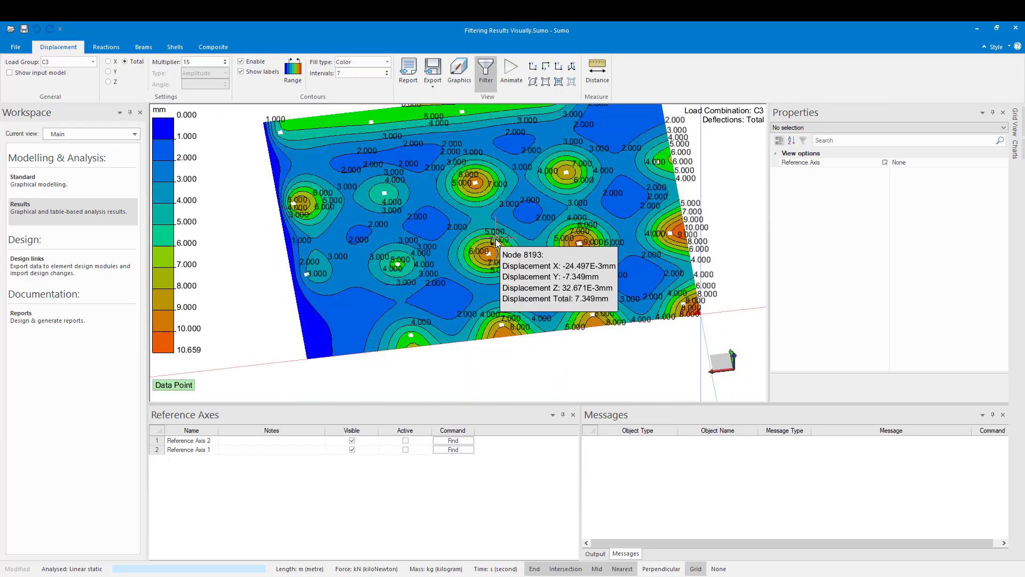
{"action": "middle_click_drag", "start_coordinate": [474, 235], "coordinate": [496, 401]}
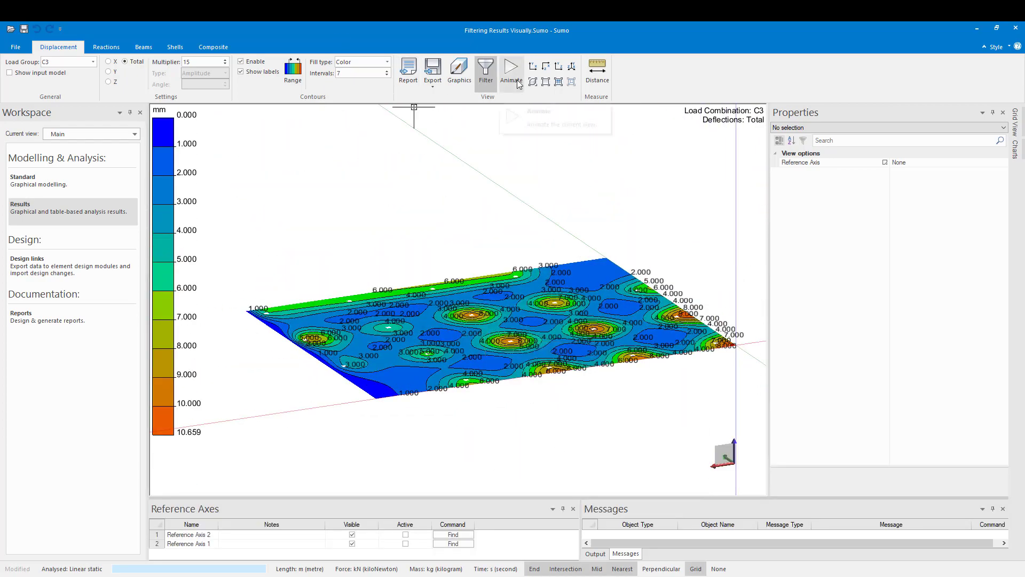
Step: Filter the displacement results to slabs whose name contains 2
{"action": "left_click", "coordinate": [486, 75]}
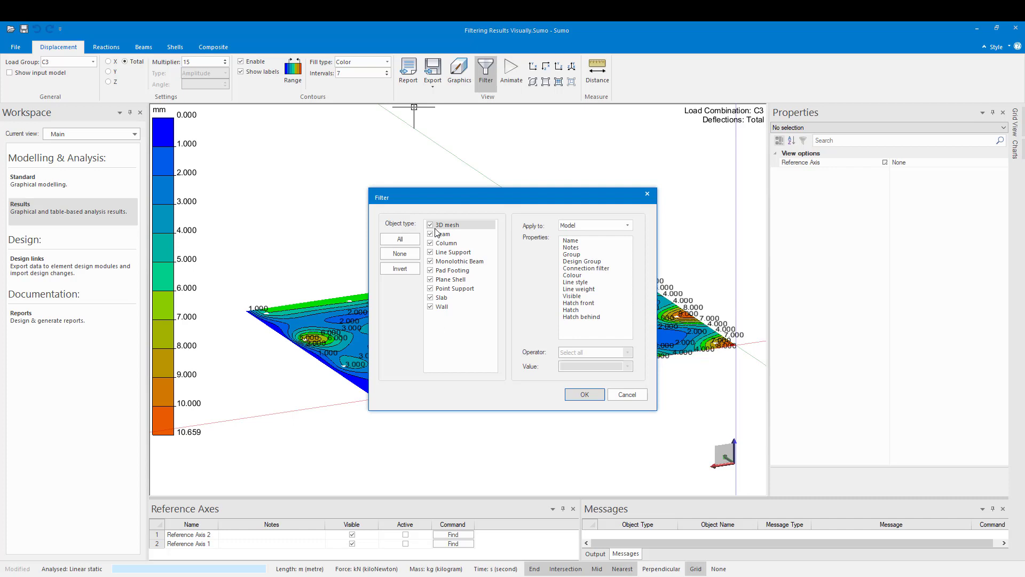
{"action": "left_click", "coordinate": [400, 254]}
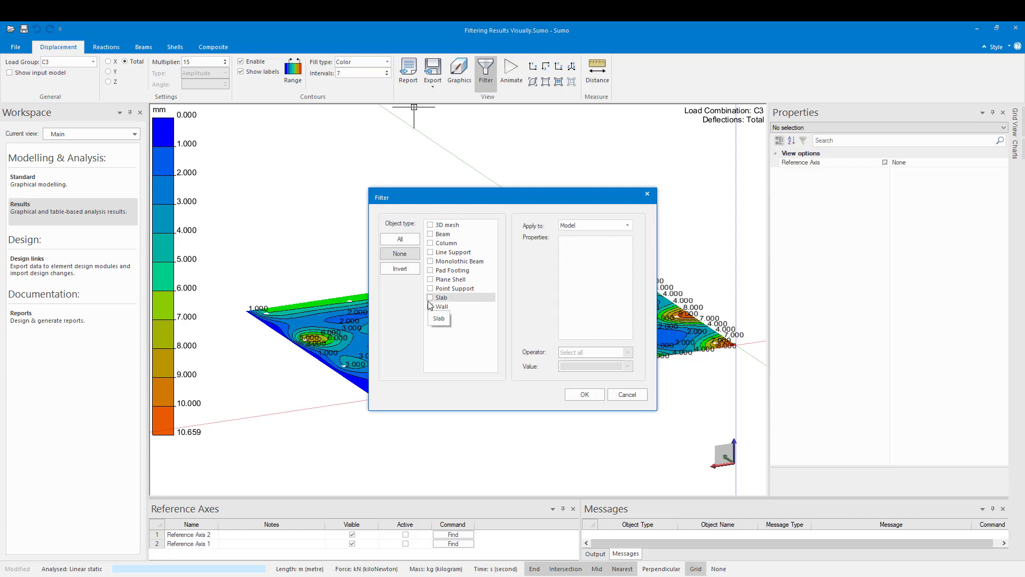
{"action": "left_click", "coordinate": [430, 298]}
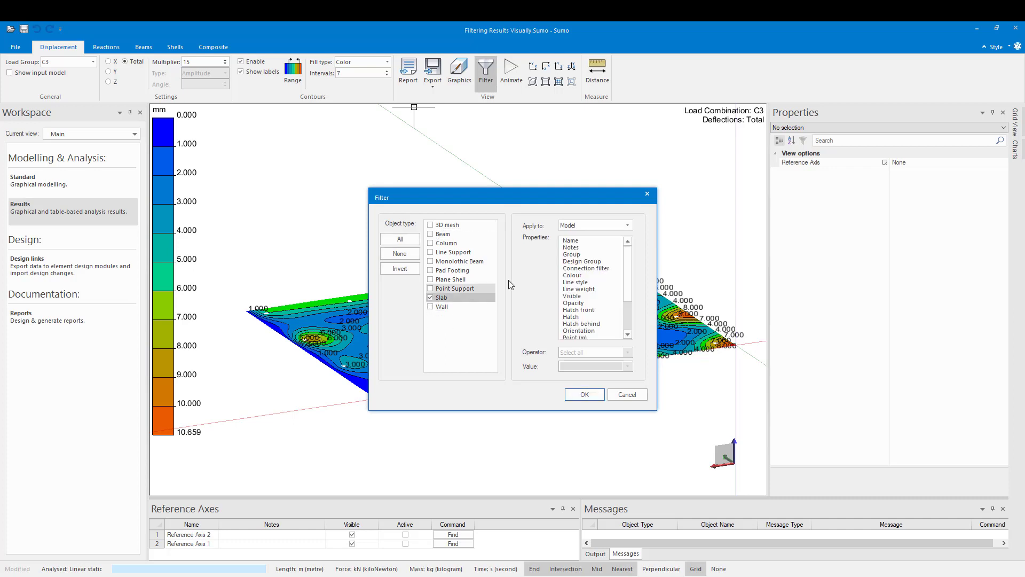
{"action": "left_click", "coordinate": [571, 240]}
{"action": "left_click", "coordinate": [580, 368]}
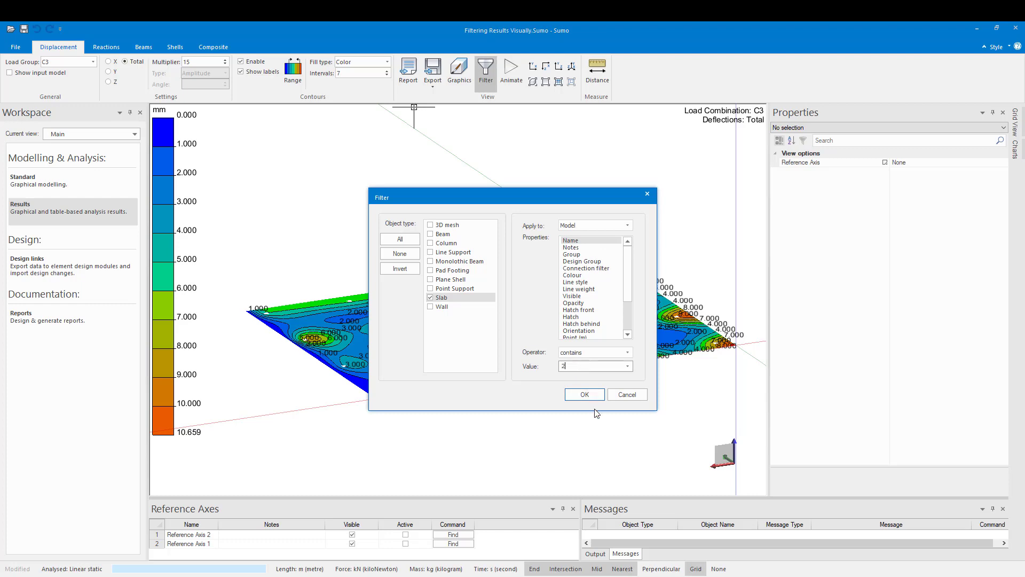
{"action": "left_click", "coordinate": [585, 395]}
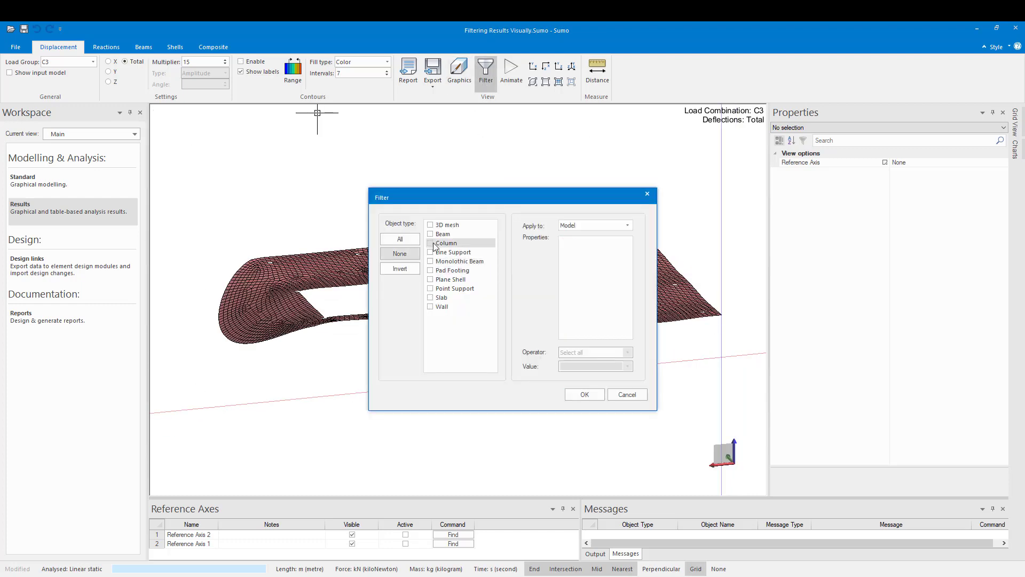
Step: Filter the slab results to isolate Slab 3, the small side slab supported by four columns
{"action": "left_click", "coordinate": [434, 297]}
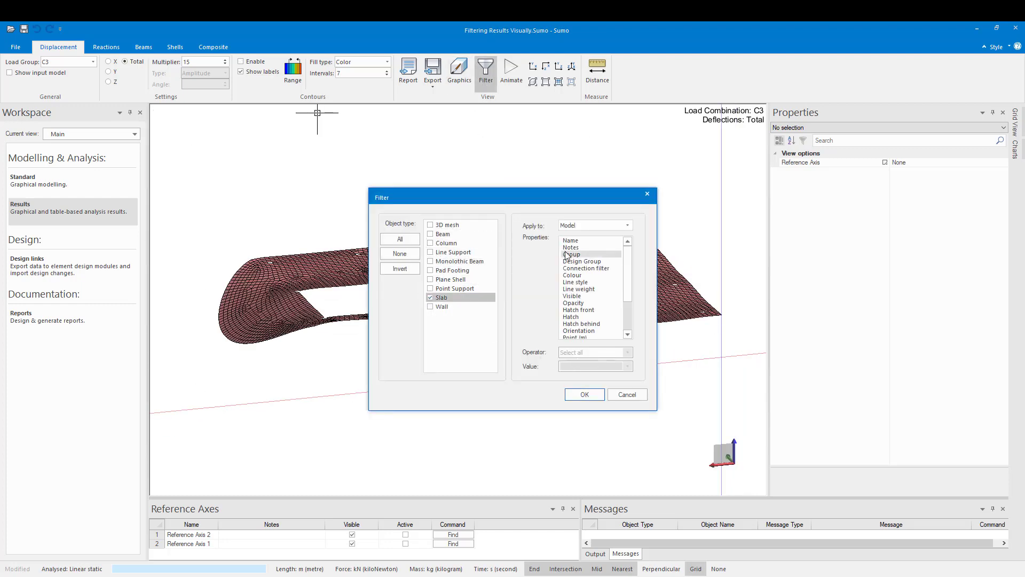
{"action": "left_click", "coordinate": [570, 254]}
{"action": "left_click", "coordinate": [585, 394]}
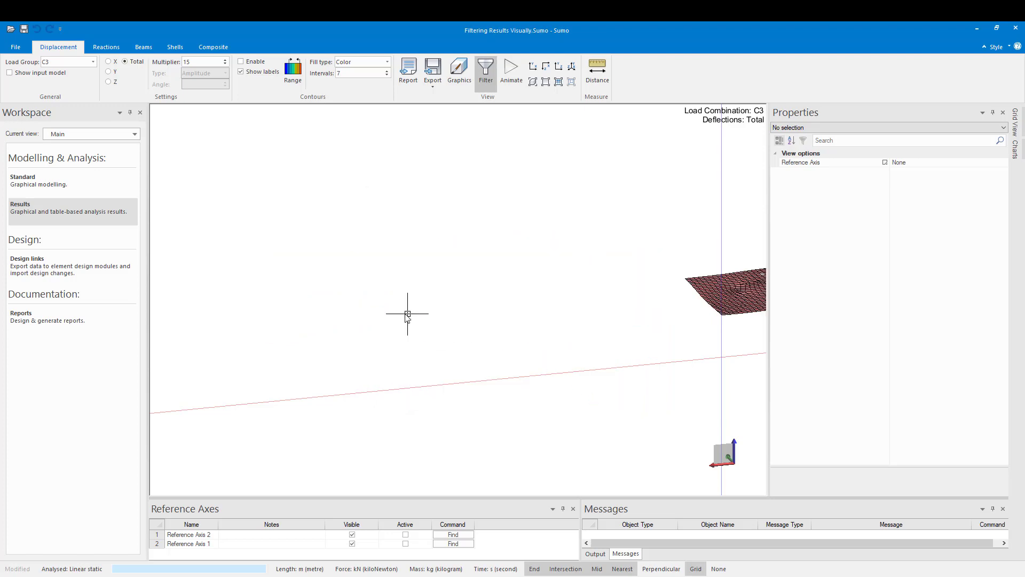
{"action": "middle_click_drag", "start_coordinate": [633, 315], "coordinate": [400, 330]}
{"action": "scroll", "coordinate": [534, 292], "scroll_direction": "up", "scroll_amount": 5}
{"action": "middle_click_drag", "start_coordinate": [654, 372], "coordinate": [622, 372], "text": "shift"}
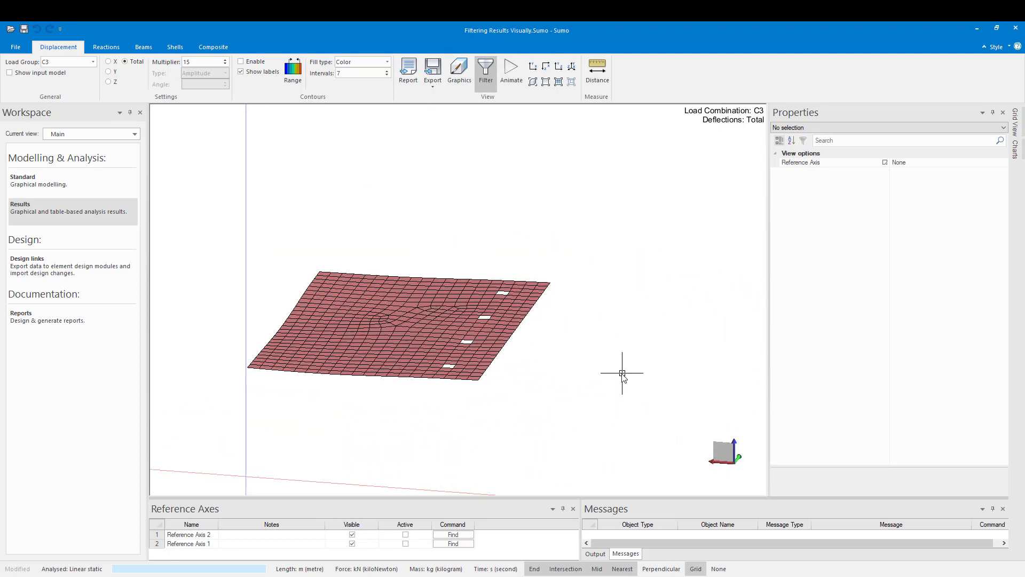
Step: Enable displacement contours on the isolated small side slab
{"action": "left_click", "coordinate": [241, 61]}
{"action": "middle_click_drag", "start_coordinate": [403, 363], "coordinate": [400, 386]}
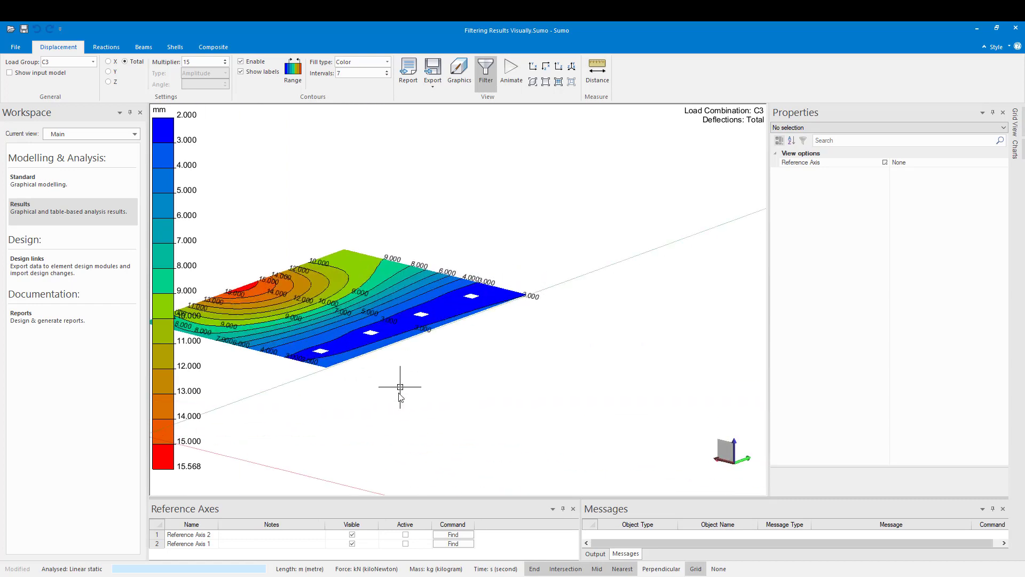
{"action": "middle_click_drag", "start_coordinate": [508, 411], "coordinate": [572, 382]}
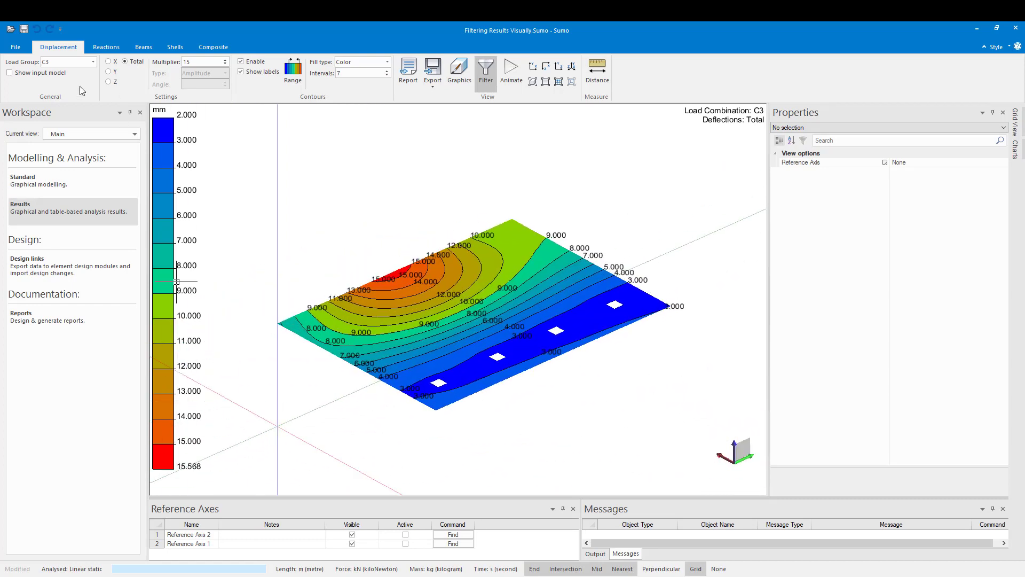
Step: Reset the results filter to include all object types and turn off the displacement contours
{"action": "left_click", "coordinate": [485, 72]}
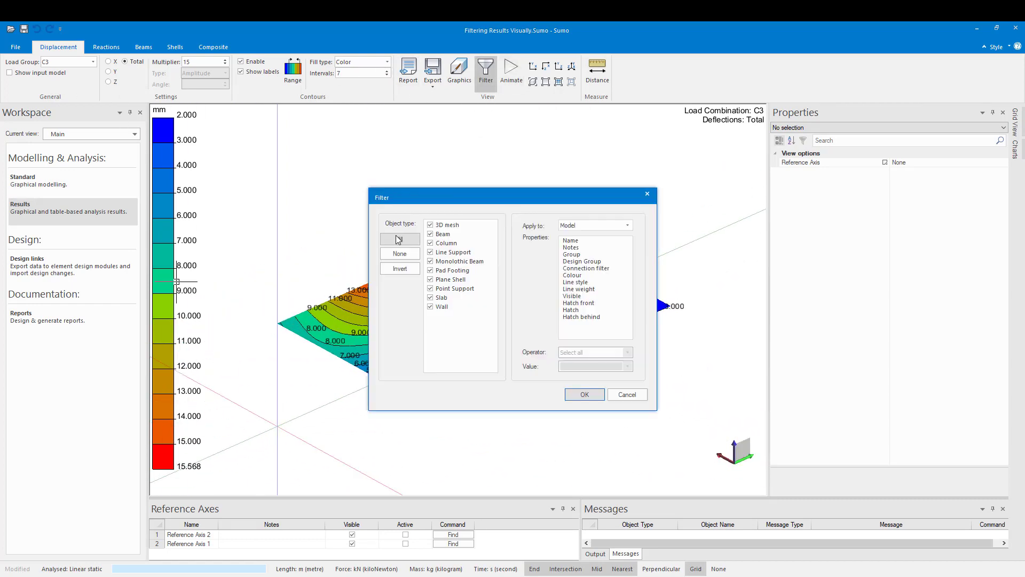
{"action": "left_click", "coordinate": [397, 239]}
{"action": "left_click", "coordinate": [583, 394]}
{"action": "mouse_move", "coordinate": [376, 210]}
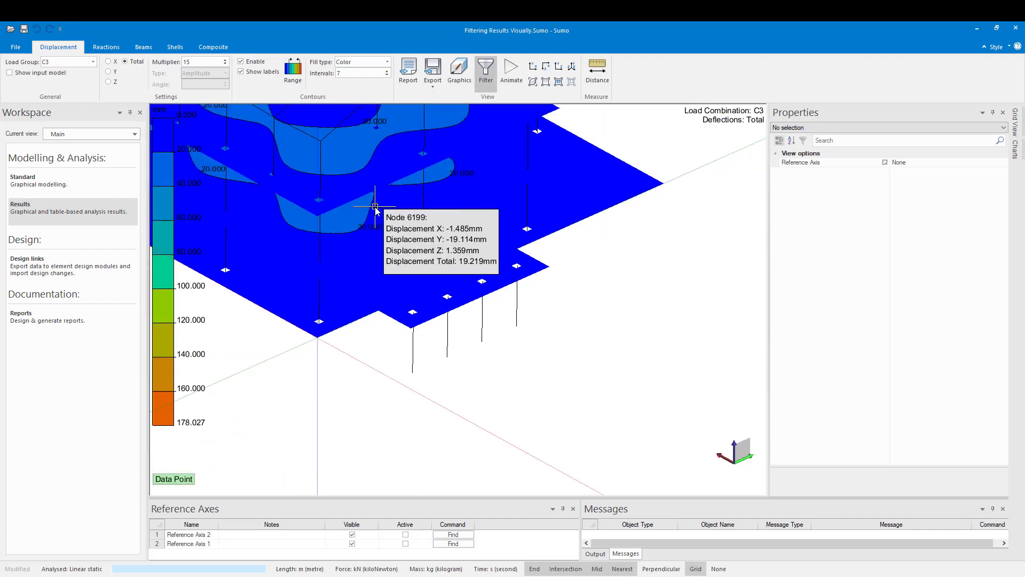
{"action": "scroll", "coordinate": [375, 210], "scroll_direction": "down", "scroll_amount": 4}
{"action": "middle_click_drag", "start_coordinate": [425, 325], "coordinate": [470, 336]}
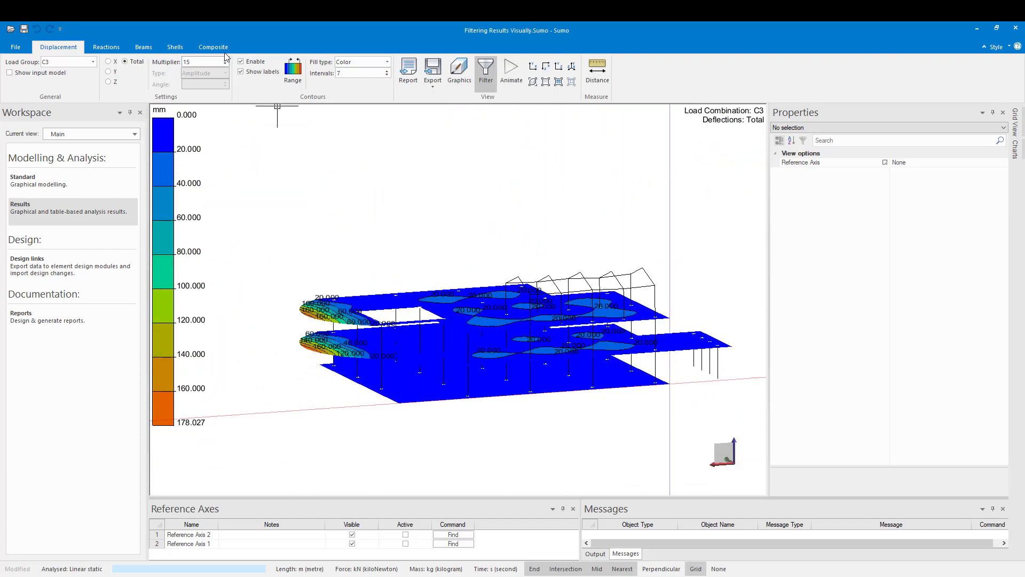
{"action": "middle_click_drag", "start_coordinate": [440, 487], "coordinate": [409, 479]}
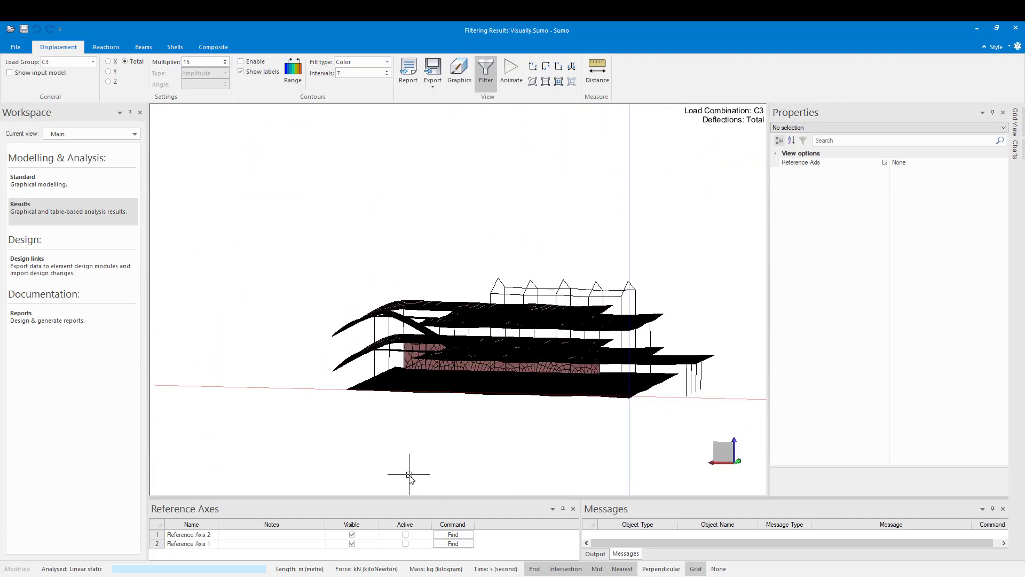
{"action": "middle_click_drag", "start_coordinate": [480, 425], "coordinate": [552, 371]}
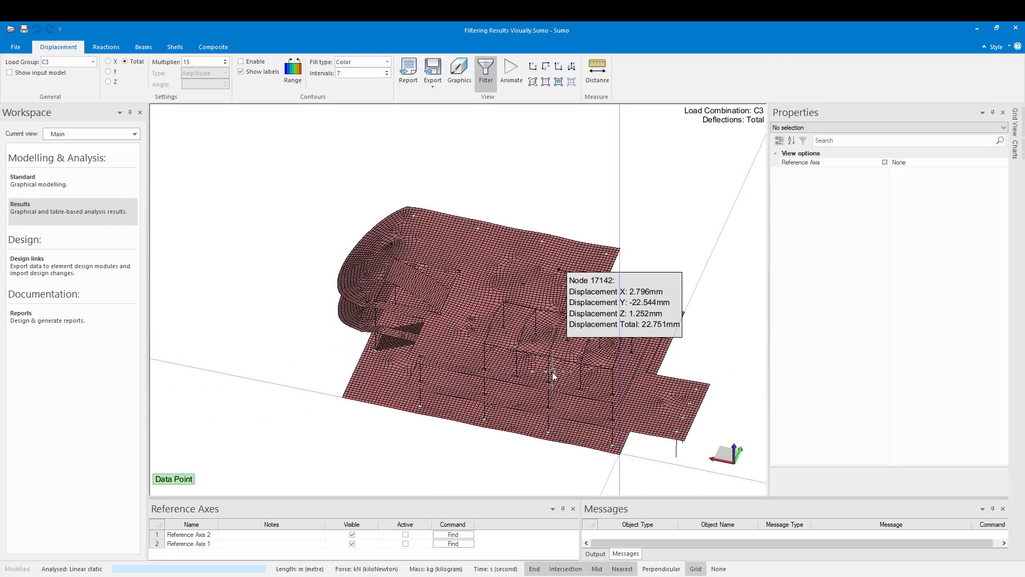
Step: Display the axial beam forces for load combination C3 and examine them across the whole model
{"action": "left_click", "coordinate": [140, 47]}
{"action": "left_click", "coordinate": [422, 72]}
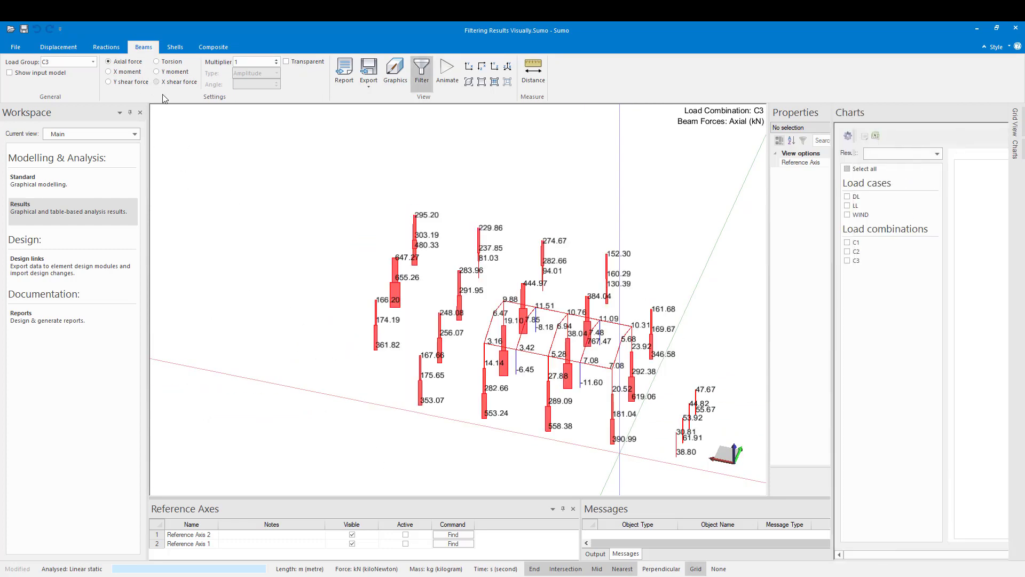
{"action": "scroll", "coordinate": [609, 368], "scroll_direction": "up", "scroll_amount": 2}
{"action": "middle_click_drag", "start_coordinate": [603, 376], "coordinate": [512, 327]}
{"action": "middle_click_drag", "start_coordinate": [471, 388], "coordinate": [456, 370], "text": "shift"}
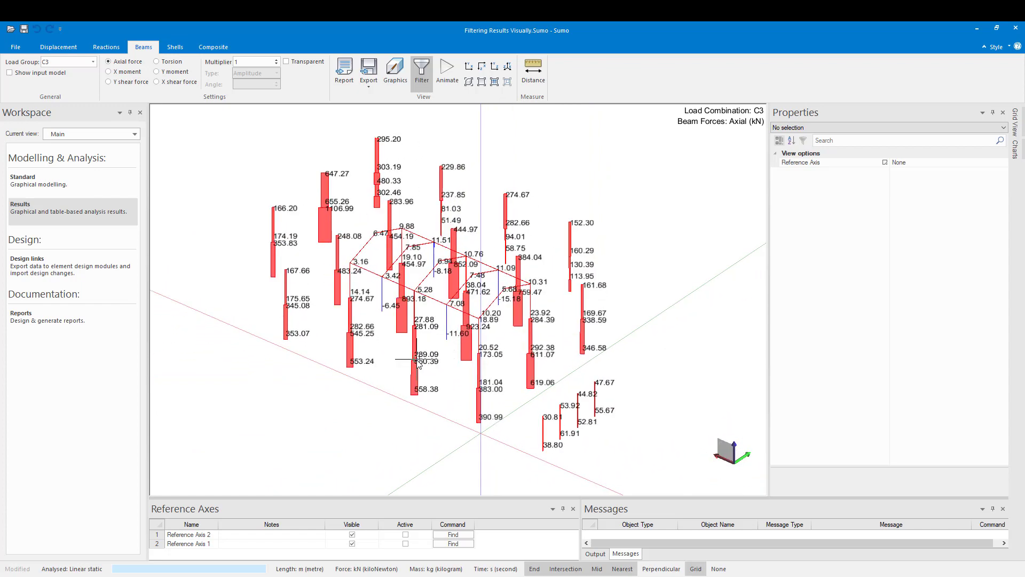
Step: Return to the standard graphical modelling workspace and show the Groups table with more height
{"action": "left_click", "coordinate": [34, 186]}
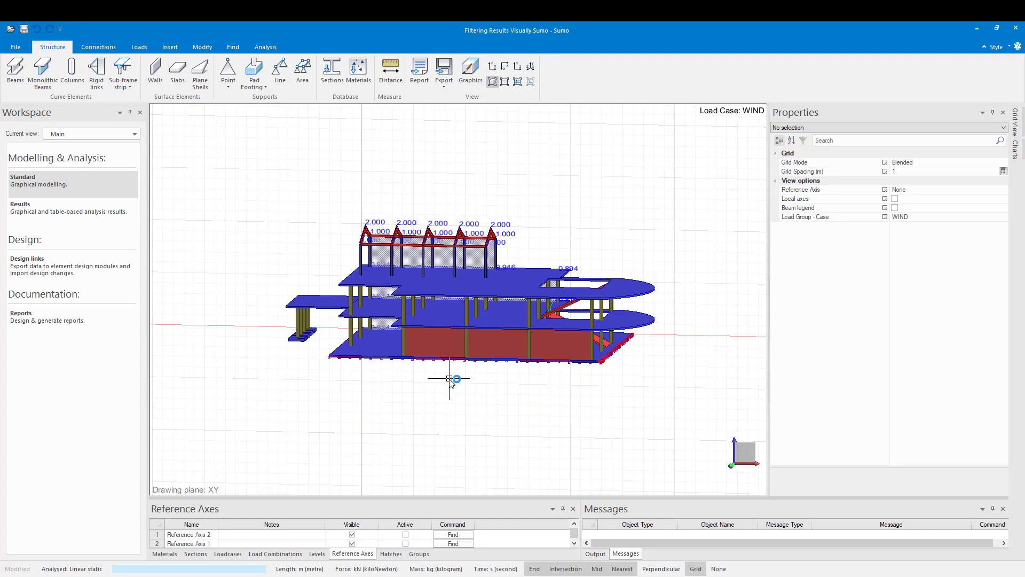
{"action": "scroll", "coordinate": [450, 377], "scroll_direction": "up", "scroll_amount": 3}
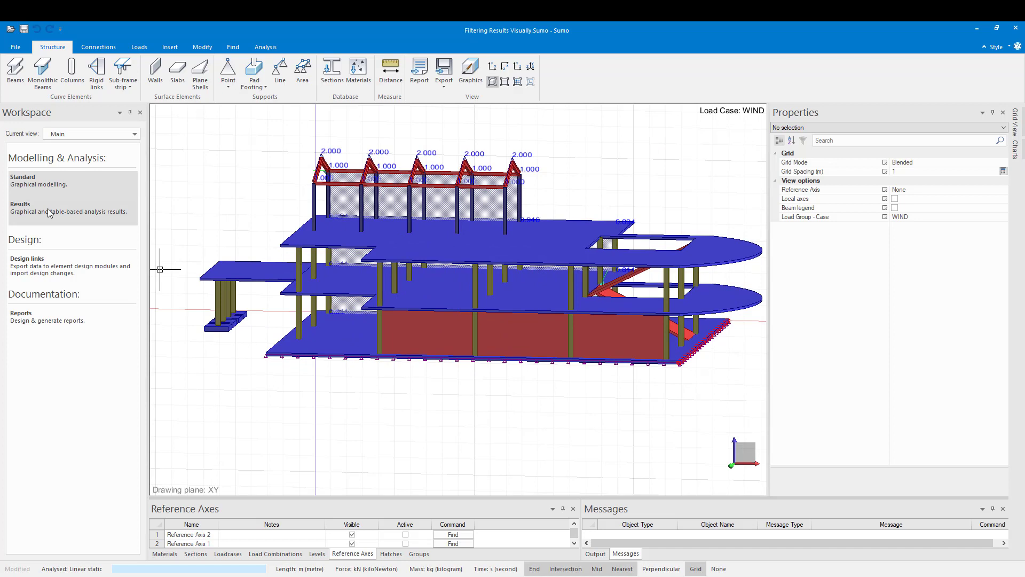
{"action": "left_click", "coordinate": [419, 553]}
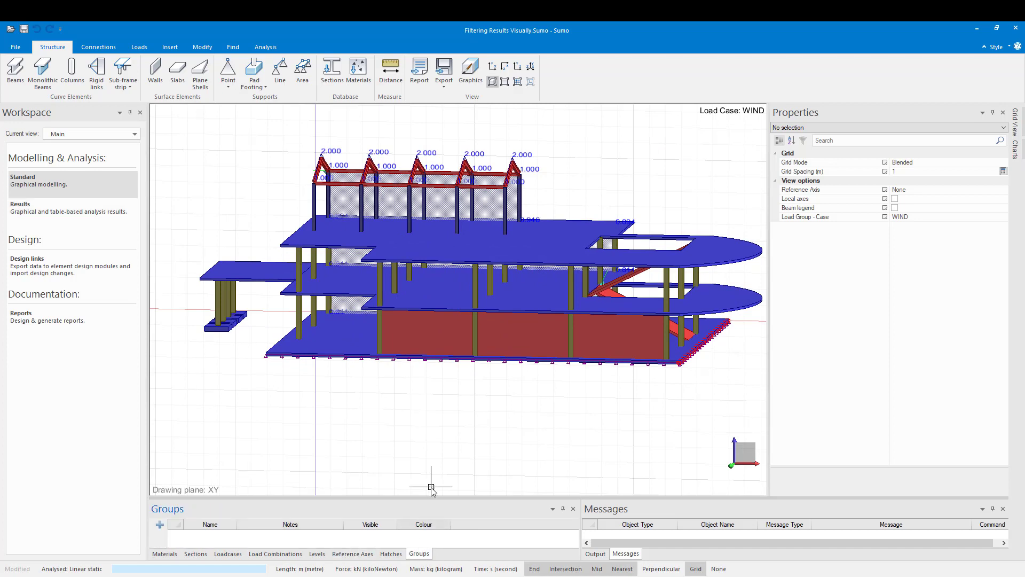
{"action": "left_click_drag", "start_coordinate": [432, 496], "coordinate": [431, 444]}
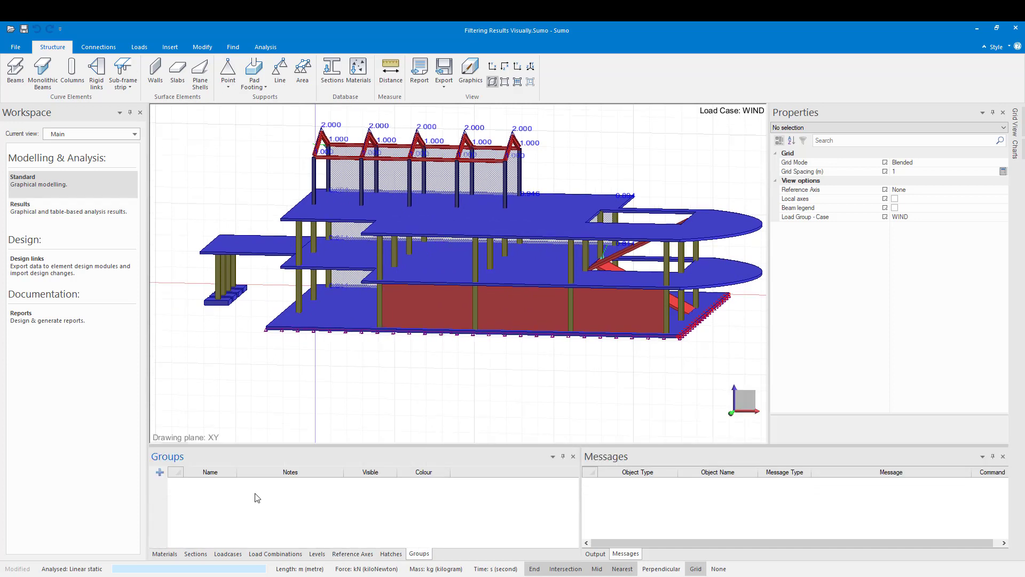
Step: Create four groups named Columns - GF, Columns - GFB, Columns - FF and Columns - Steel
{"action": "left_click", "coordinate": [213, 482]}
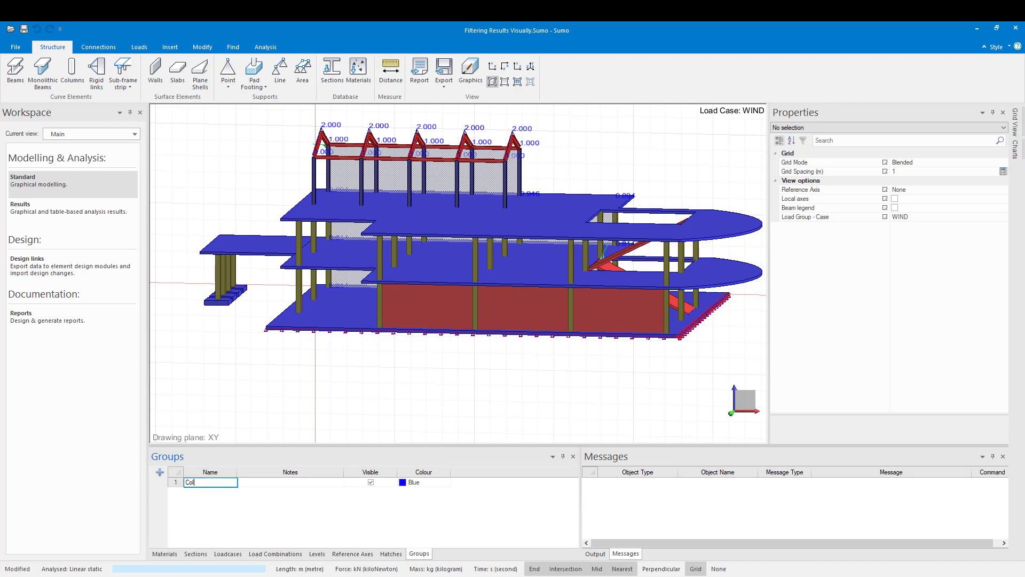
{"action": "left_click", "coordinate": [159, 472]}
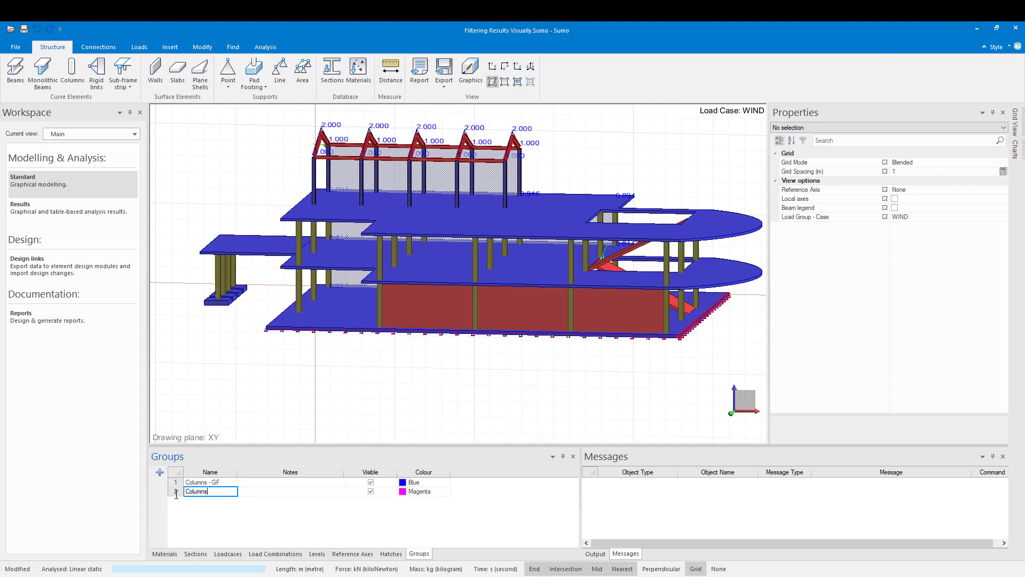
{"action": "type", "text": "Columns - GFB"}
{"action": "left_click", "coordinate": [160, 472]}
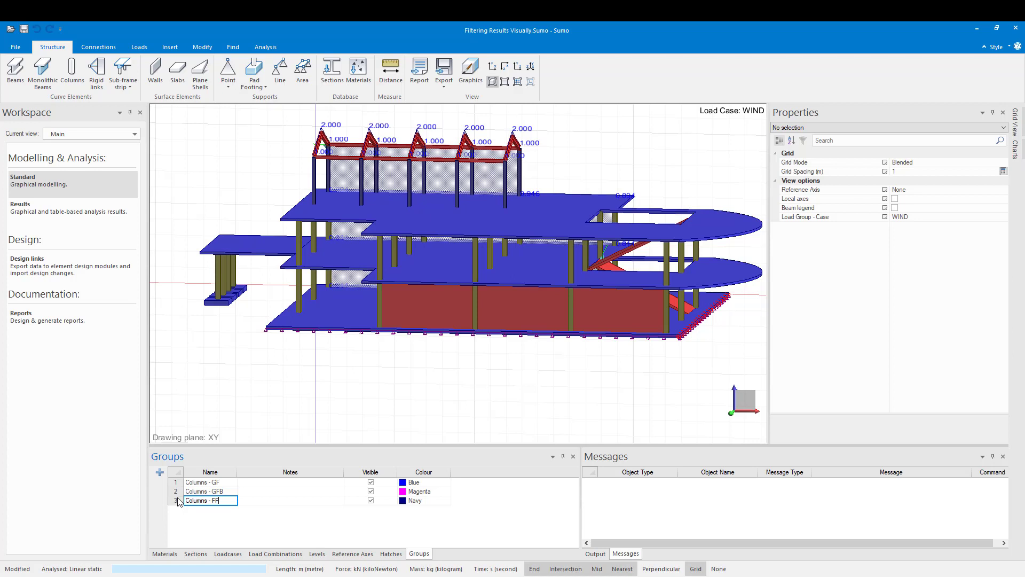
{"action": "left_click", "coordinate": [160, 473]}
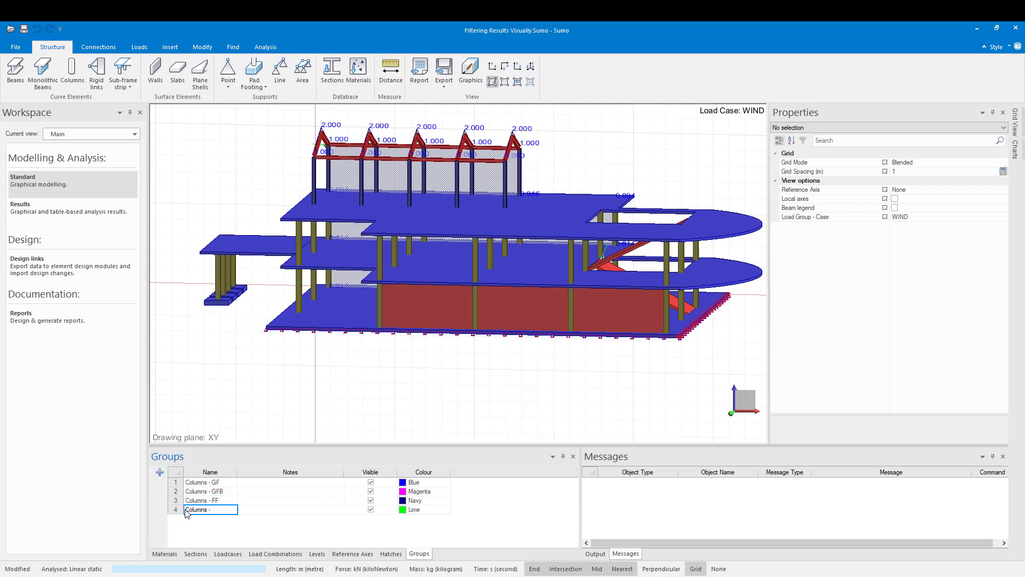
{"action": "left_click", "coordinate": [190, 530]}
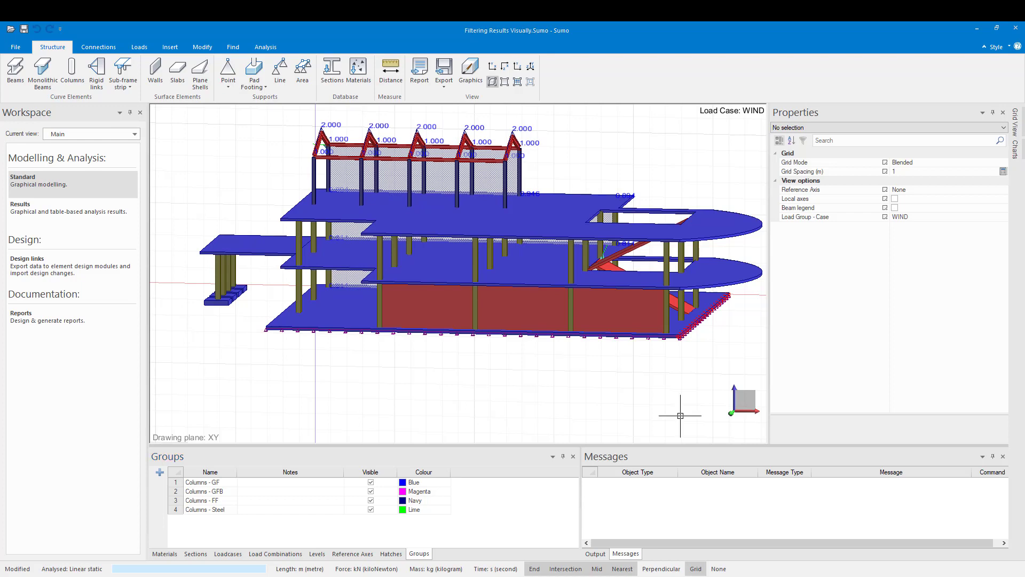
Step: Select only the columns on the main building's ground floor and assign them to the Columns - GF group
{"action": "middle_click_drag", "start_coordinate": [285, 386], "coordinate": [287, 375]}
{"action": "left_click_drag", "start_coordinate": [699, 301], "coordinate": [246, 302]}
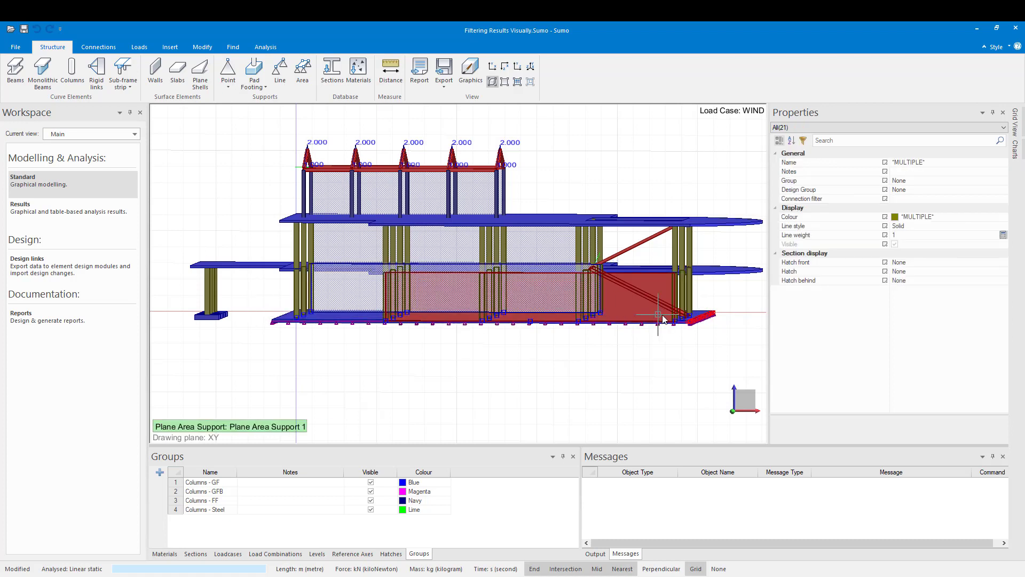
{"action": "left_click", "coordinate": [801, 127]}
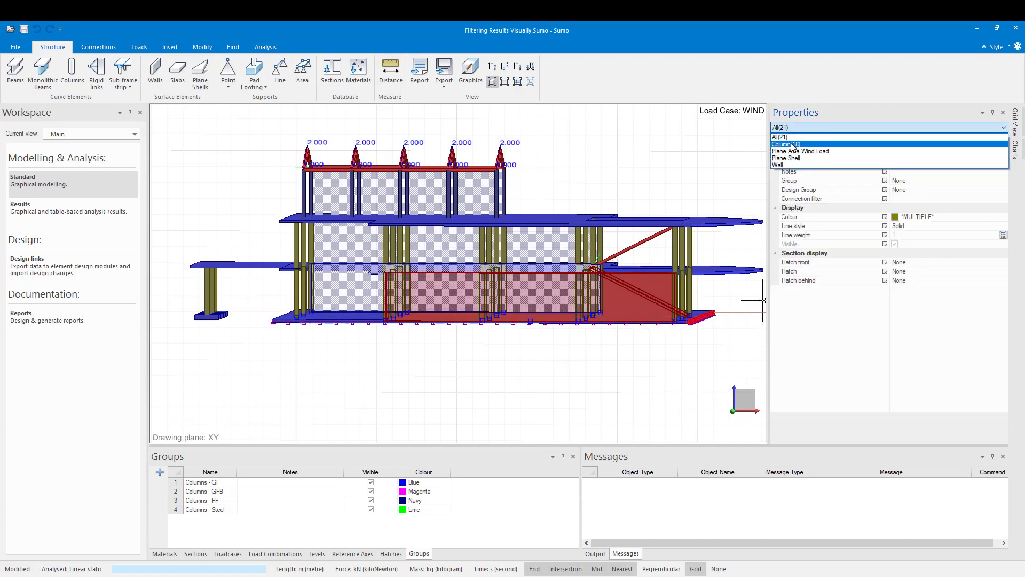
{"action": "left_click", "coordinate": [793, 144]}
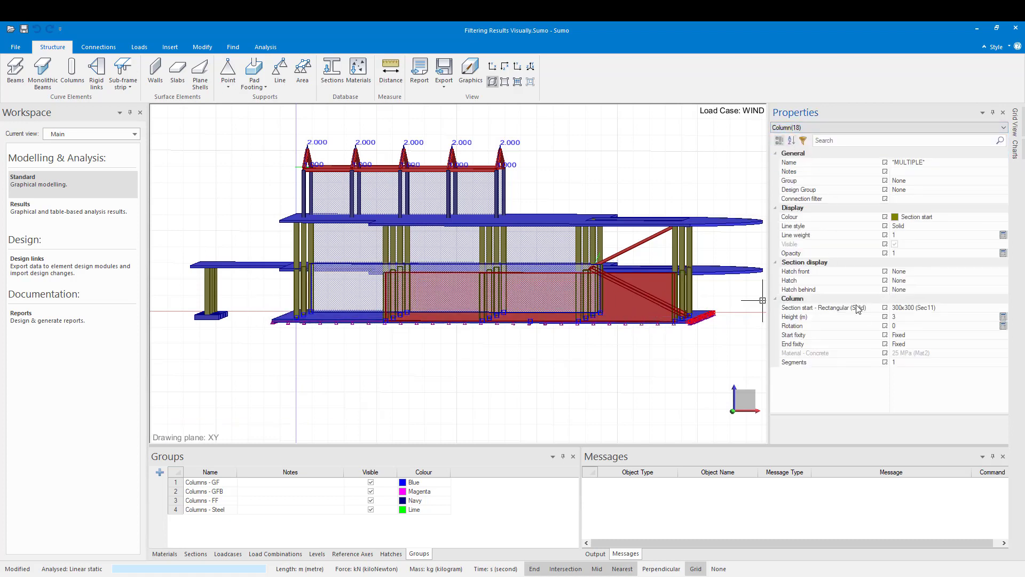
{"action": "left_click", "coordinate": [913, 185]}
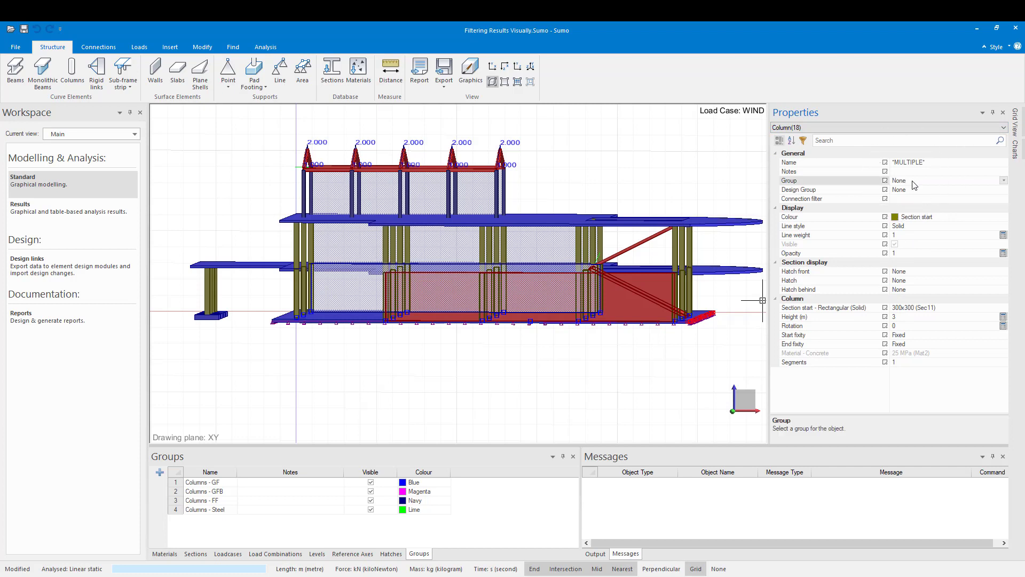
{"action": "left_click", "coordinate": [1003, 181]}
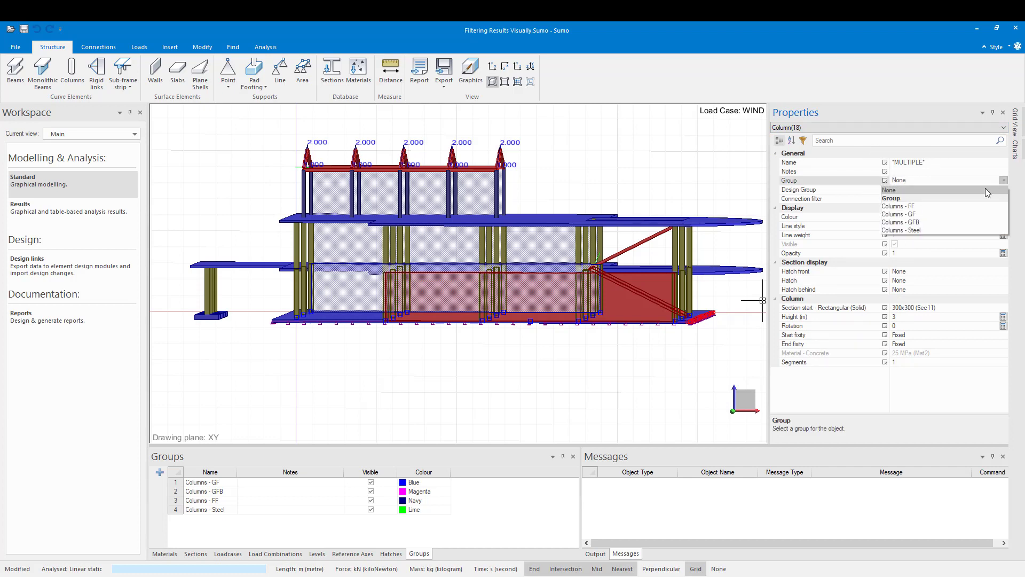
{"action": "left_click", "coordinate": [952, 214]}
{"action": "left_click", "coordinate": [233, 286]}
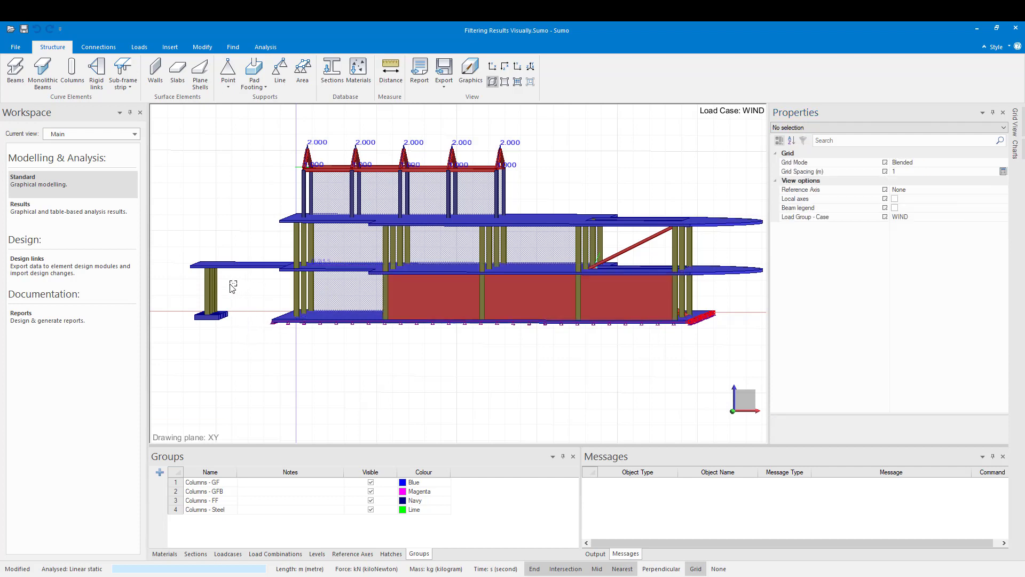
Step: Assign the four columns under the small side slab to the Columns - GFB group
{"action": "left_click_drag", "start_coordinate": [230, 285], "coordinate": [192, 295]}
{"action": "left_click", "coordinate": [1002, 128]}
{"action": "left_click", "coordinate": [1000, 130]}
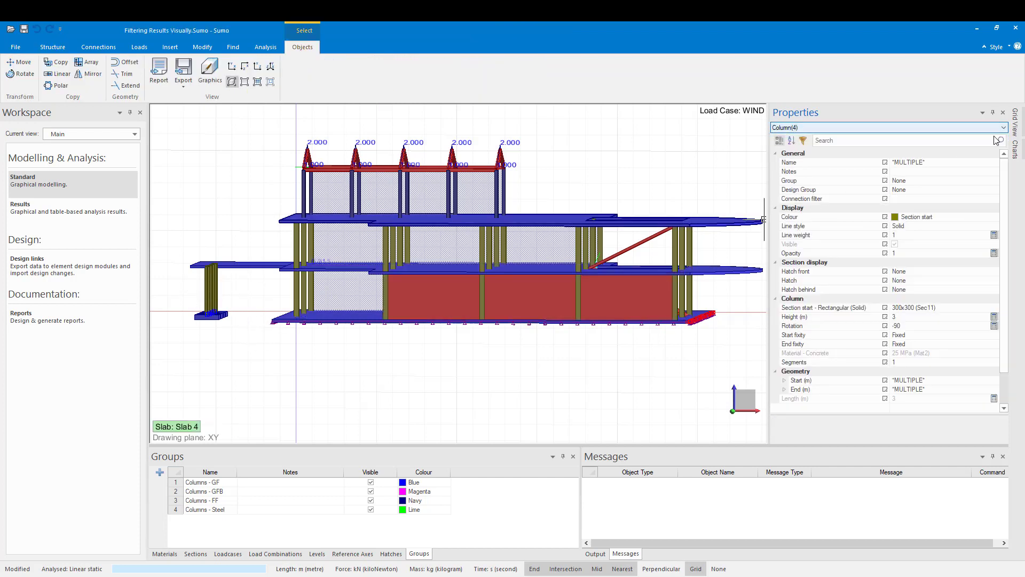
{"action": "left_click", "coordinate": [992, 183]}
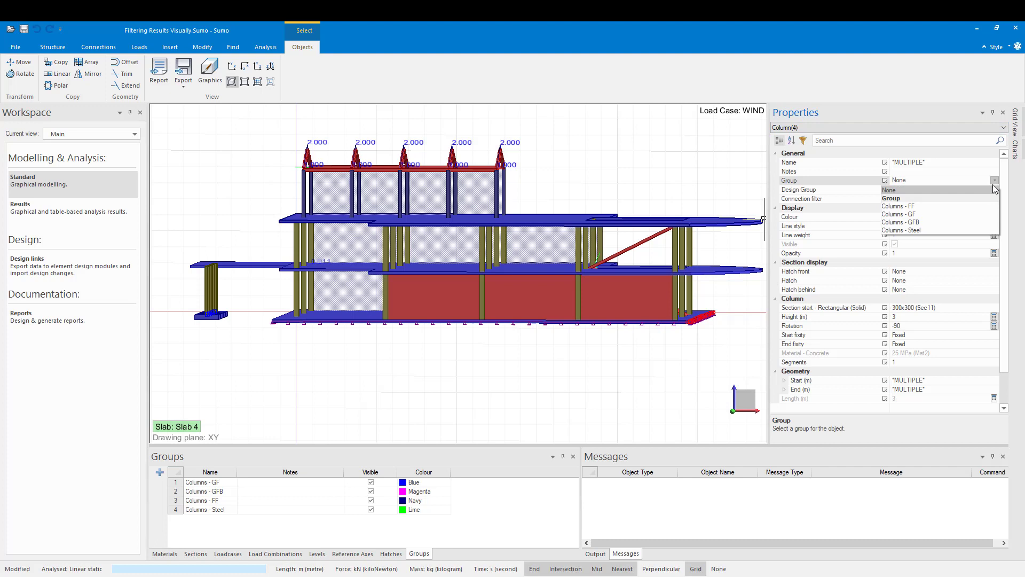
{"action": "left_click", "coordinate": [962, 221]}
{"action": "left_click", "coordinate": [729, 246]}
Step: Select only the columns between the first-floor and upper slabs and assign them to the Columns - FF group
{"action": "left_click_drag", "start_coordinate": [748, 223], "coordinate": [297, 271]}
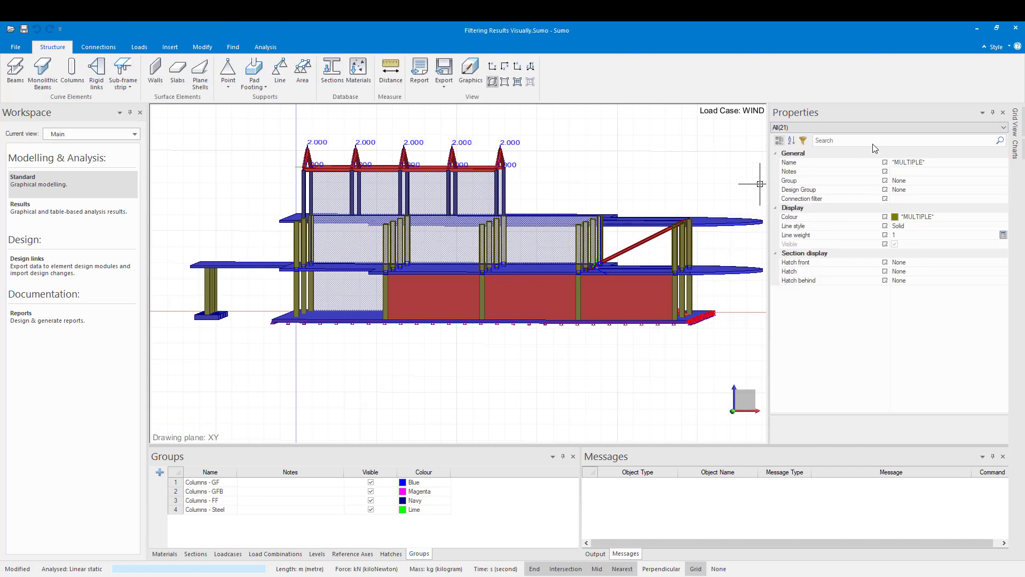
{"action": "left_click", "coordinate": [1003, 127]}
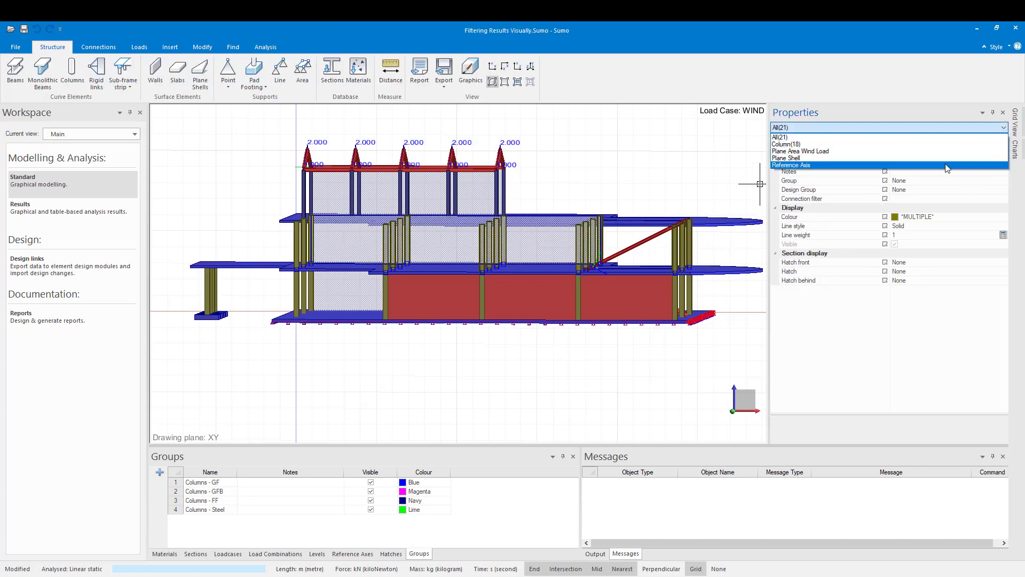
{"action": "left_click", "coordinate": [966, 146]}
{"action": "left_click", "coordinate": [993, 179]}
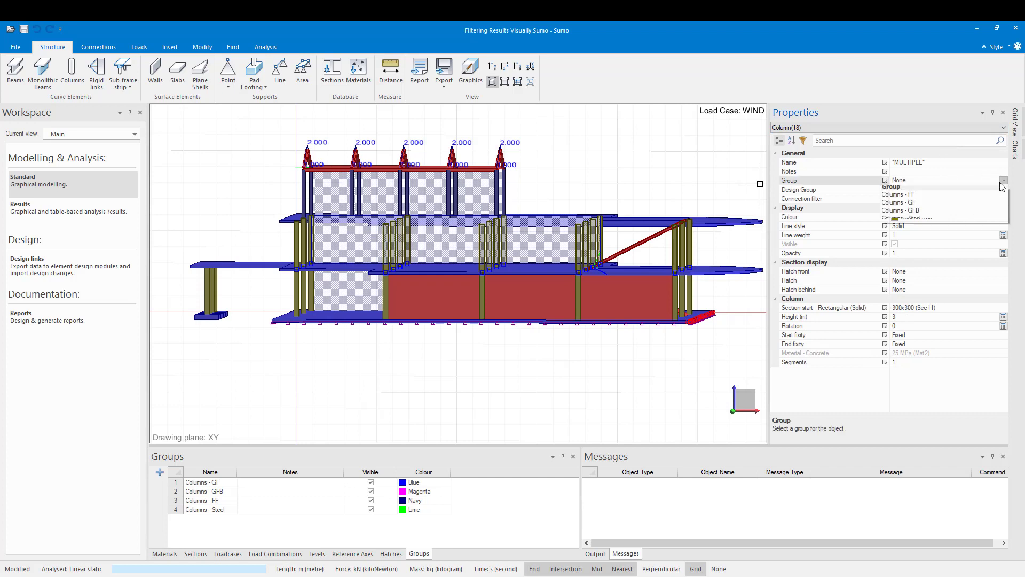
{"action": "key", "text": "Escape"}
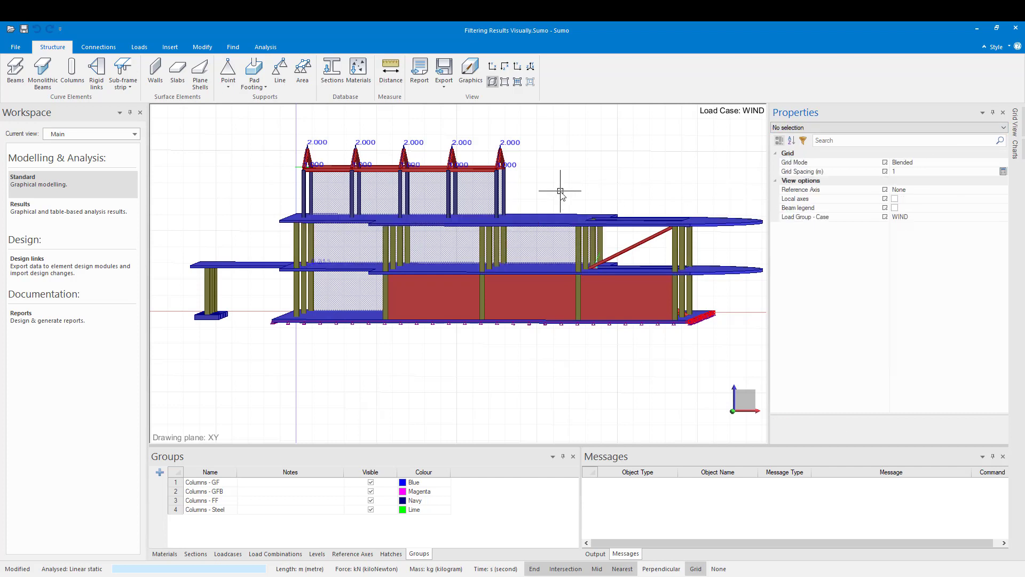
Step: Select only the steel columns below the roof frames and assign them to the Columns - Steel group
{"action": "left_click_drag", "start_coordinate": [572, 178], "coordinate": [293, 202]}
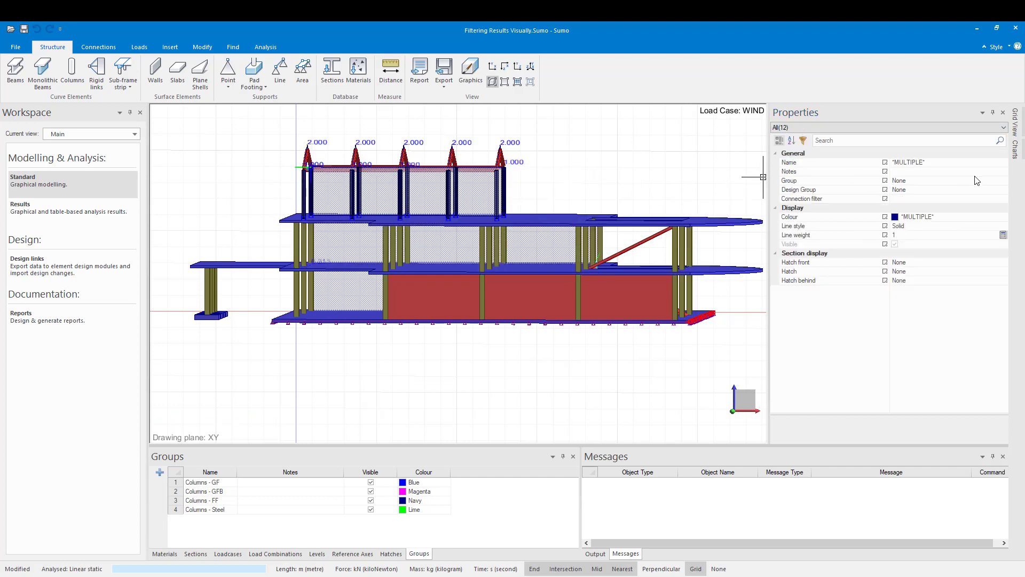
{"action": "left_click", "coordinate": [1000, 182]}
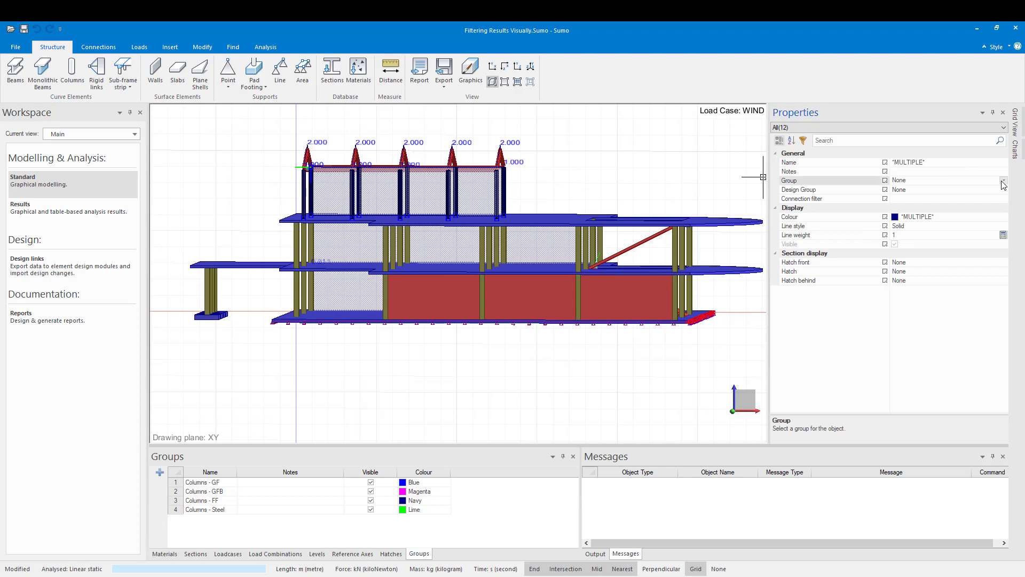
{"action": "left_click", "coordinate": [1003, 127]}
{"action": "left_click", "coordinate": [953, 144]}
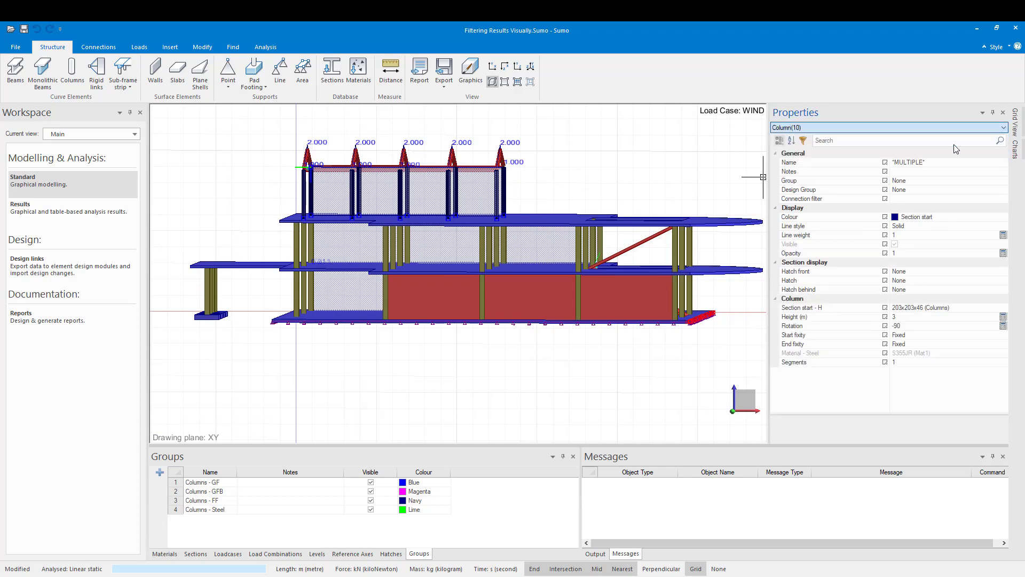
{"action": "left_click", "coordinate": [1003, 181]}
{"action": "left_click", "coordinate": [973, 228]}
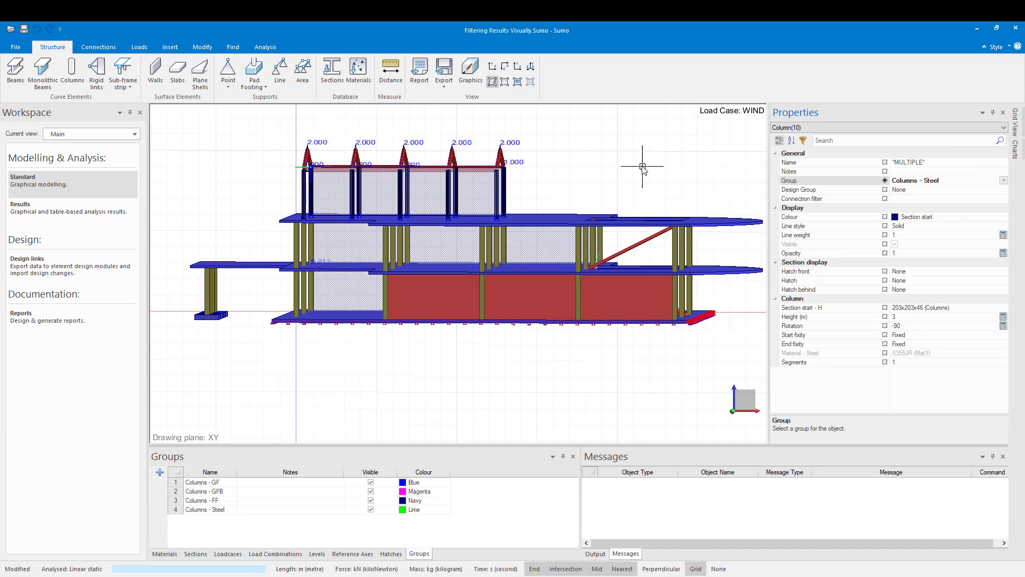
{"action": "left_click", "coordinate": [611, 182]}
Step: Select all columns in the model and set their display colour to follow their Group
{"action": "left_click_drag", "start_coordinate": [737, 149], "coordinate": [178, 369]}
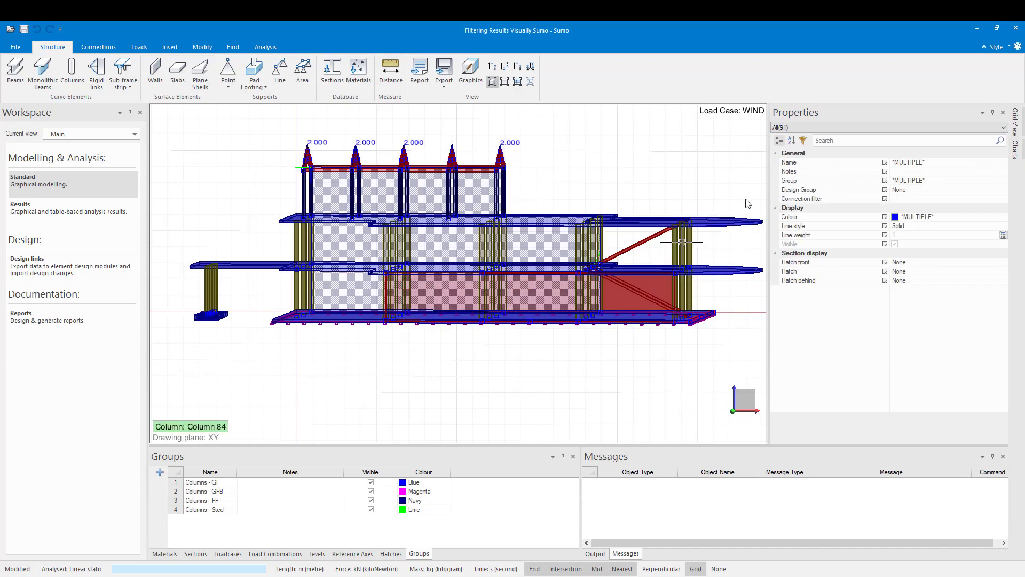
{"action": "left_click", "coordinate": [832, 127]}
{"action": "left_click", "coordinate": [833, 145]}
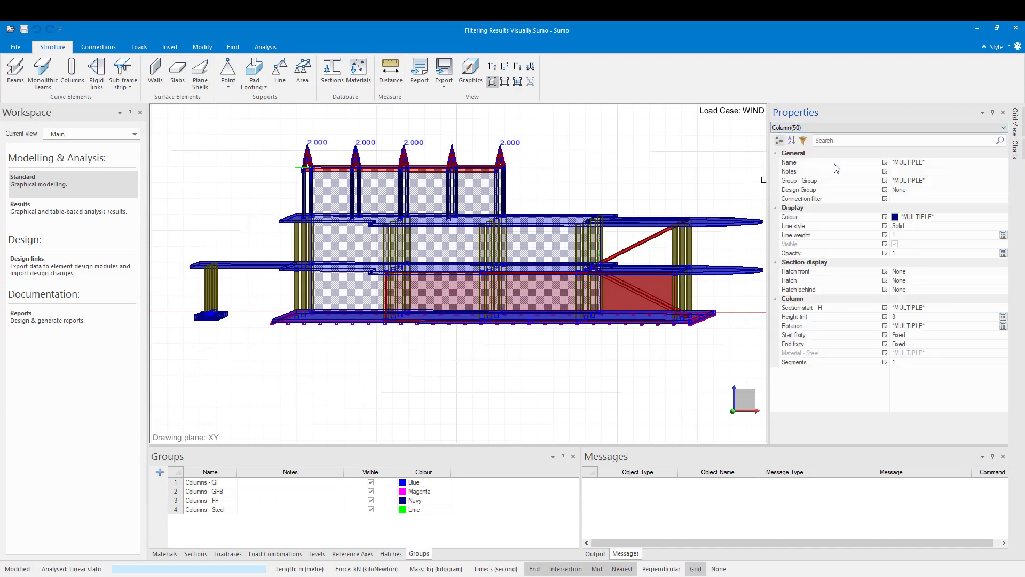
{"action": "left_click", "coordinate": [997, 216]}
{"action": "left_click", "coordinate": [1004, 217]}
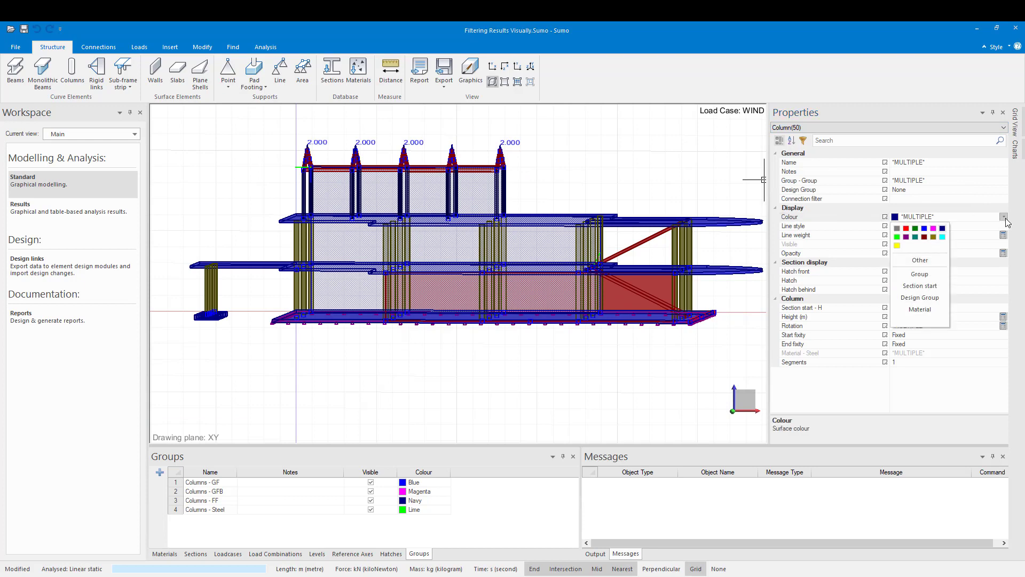
{"action": "left_click", "coordinate": [927, 296]}
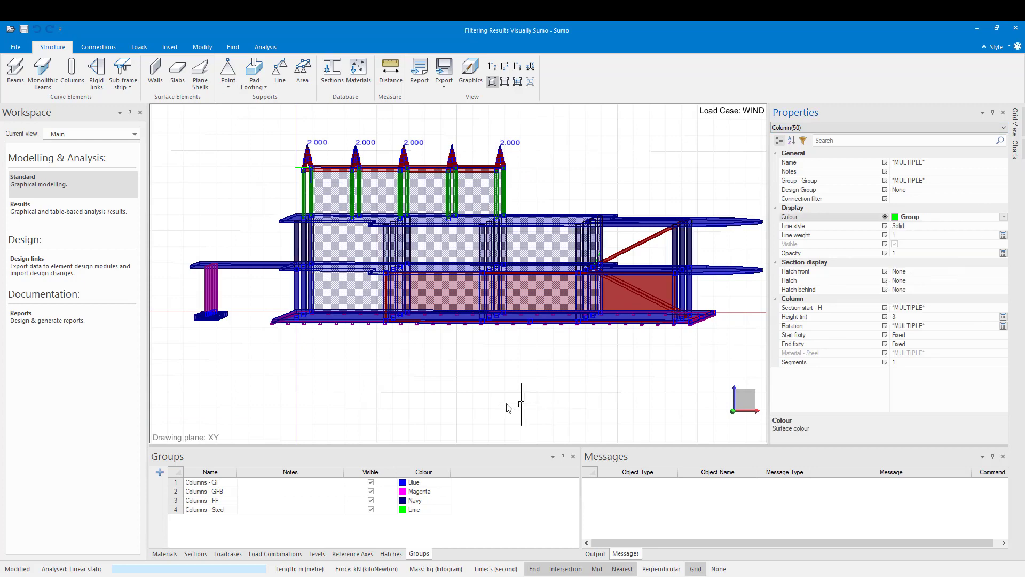
{"action": "left_click", "coordinate": [455, 380]}
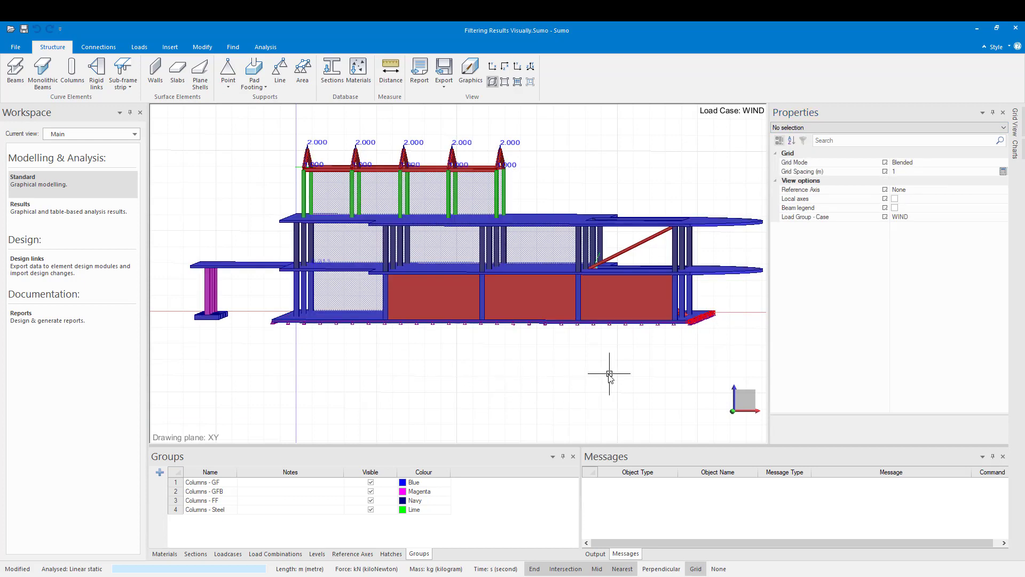
Step: Change the colour of the Columns - FF group to Red and examine the recoloured columns in 3D
{"action": "mouse_move", "coordinate": [610, 376]}
{"action": "middle_mouse_down"}
{"action": "mouse_move", "coordinate": [583, 374]}
{"action": "mouse_move", "coordinate": [606, 385]}
{"action": "middle_mouse_up"}
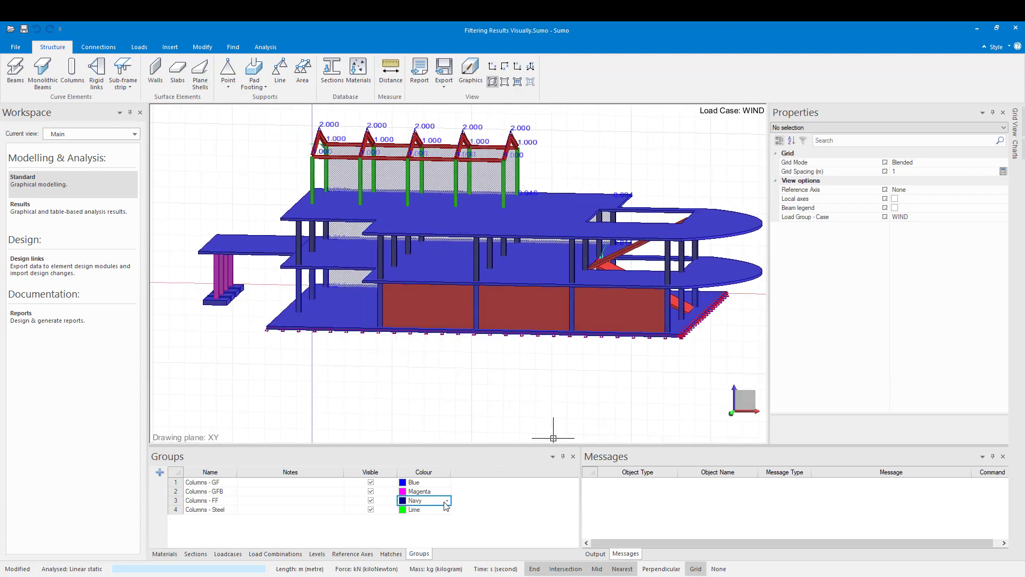
{"action": "left_click", "coordinate": [447, 500]}
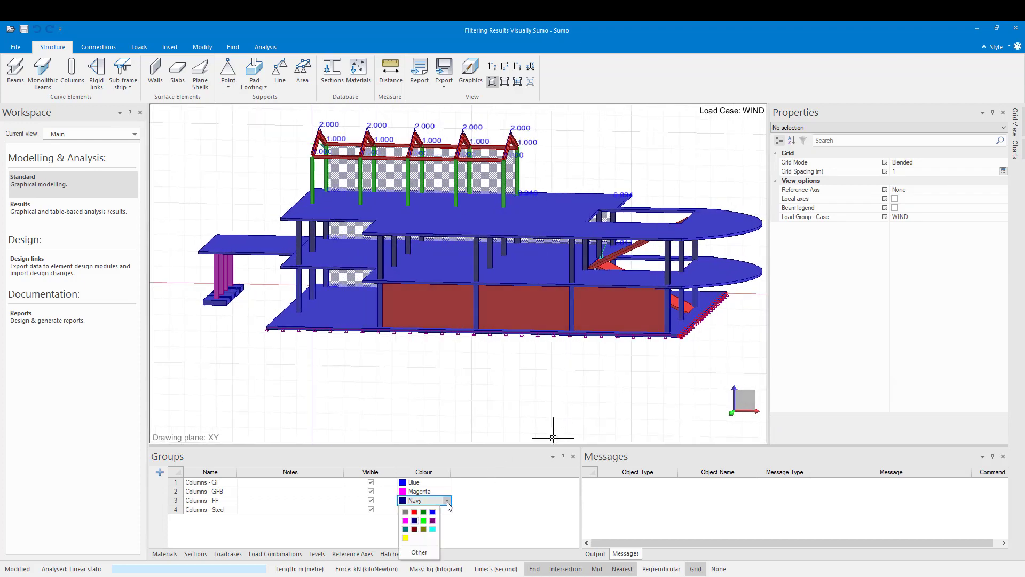
{"action": "left_click", "coordinate": [413, 513]}
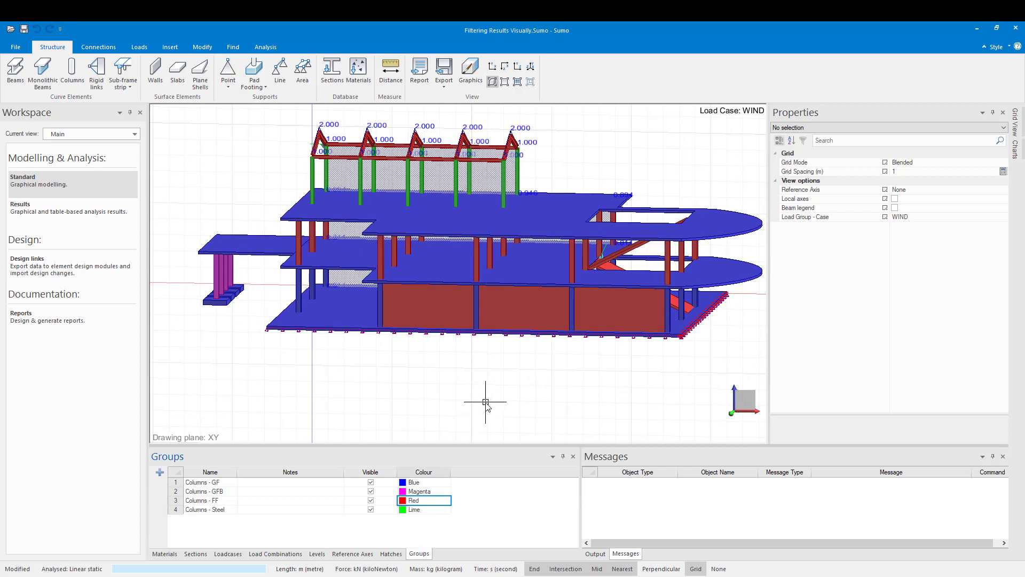
{"action": "mouse_move", "coordinate": [490, 395]}
{"action": "middle_mouse_down"}
{"action": "mouse_move", "coordinate": [484, 389]}
{"action": "mouse_move", "coordinate": [510, 396]}
{"action": "middle_mouse_up"}
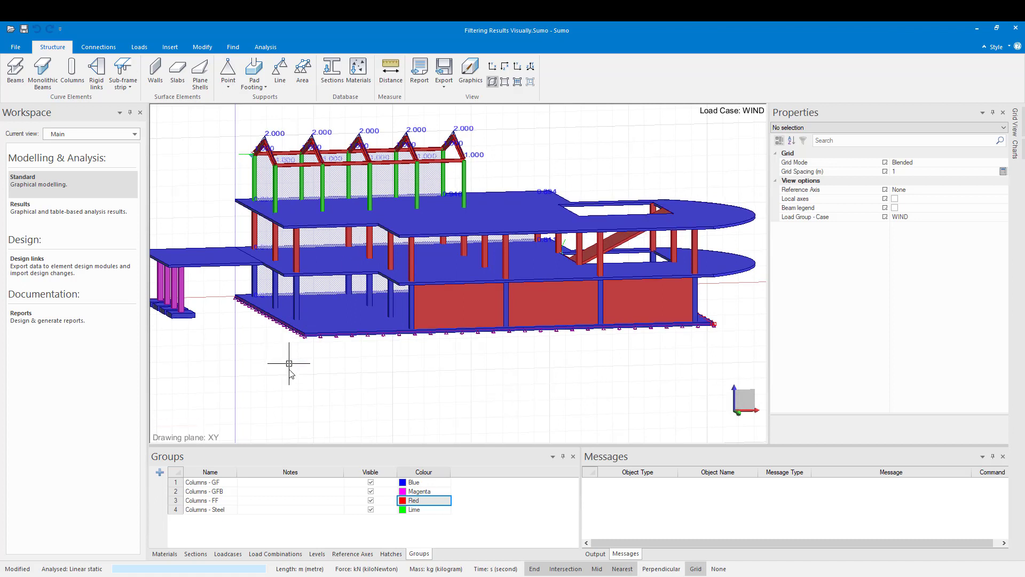
Step: Switch to the analysis results and view the beam force diagrams for X moment, Y moment and axial force
{"action": "left_click", "coordinate": [42, 213]}
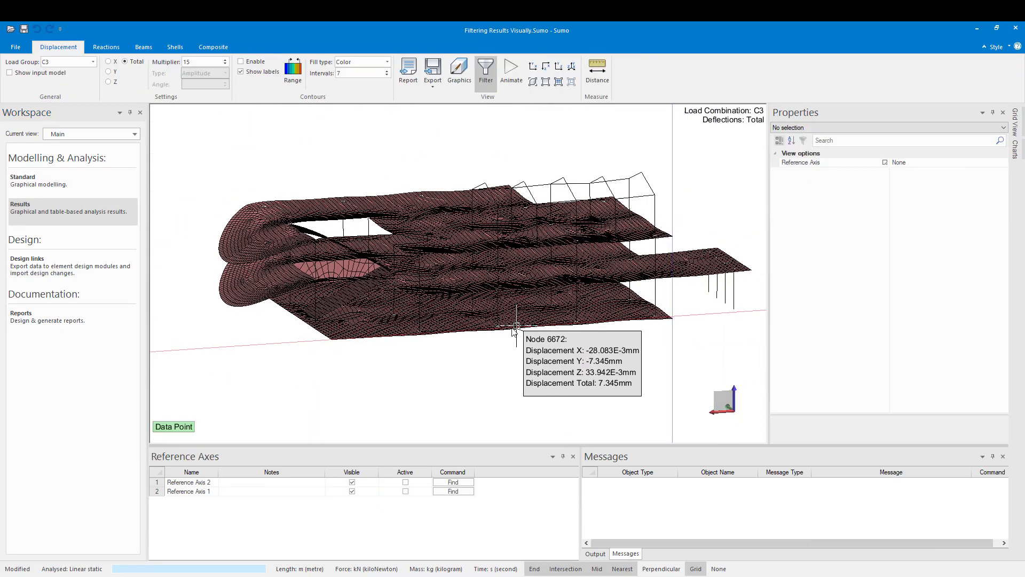
{"action": "left_click", "coordinate": [155, 47]}
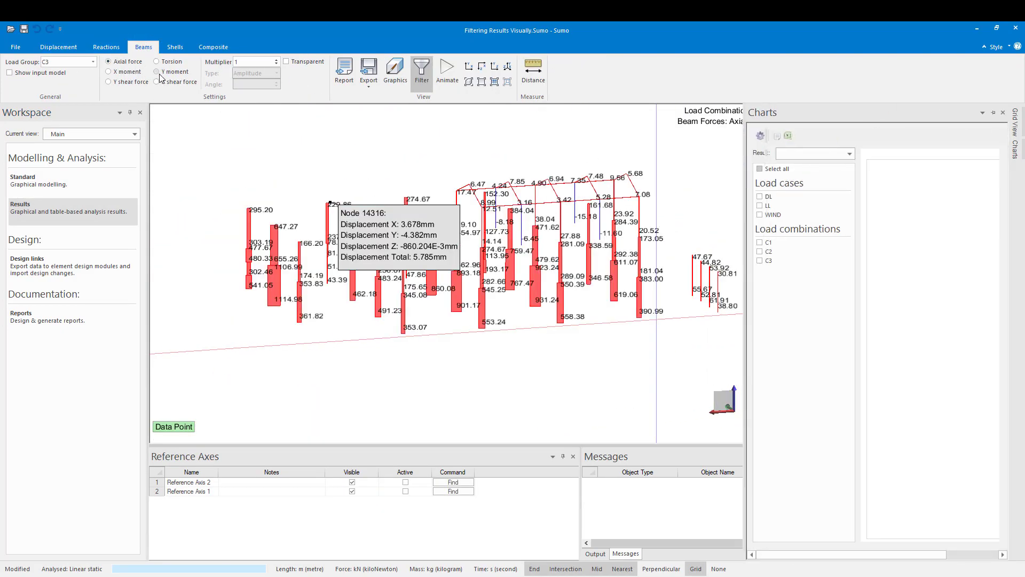
{"action": "left_click", "coordinate": [122, 75]}
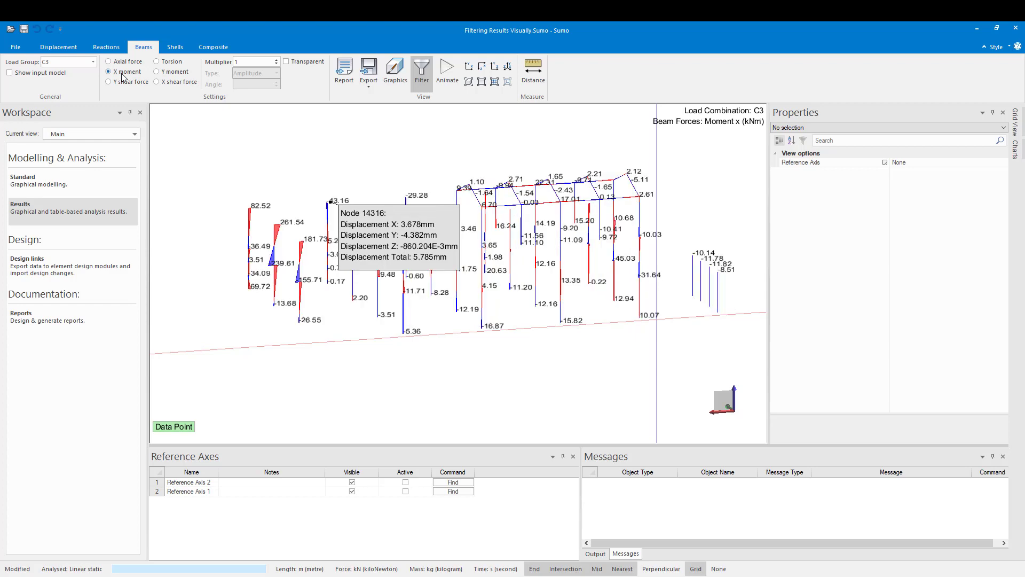
{"action": "left_click", "coordinate": [168, 75]}
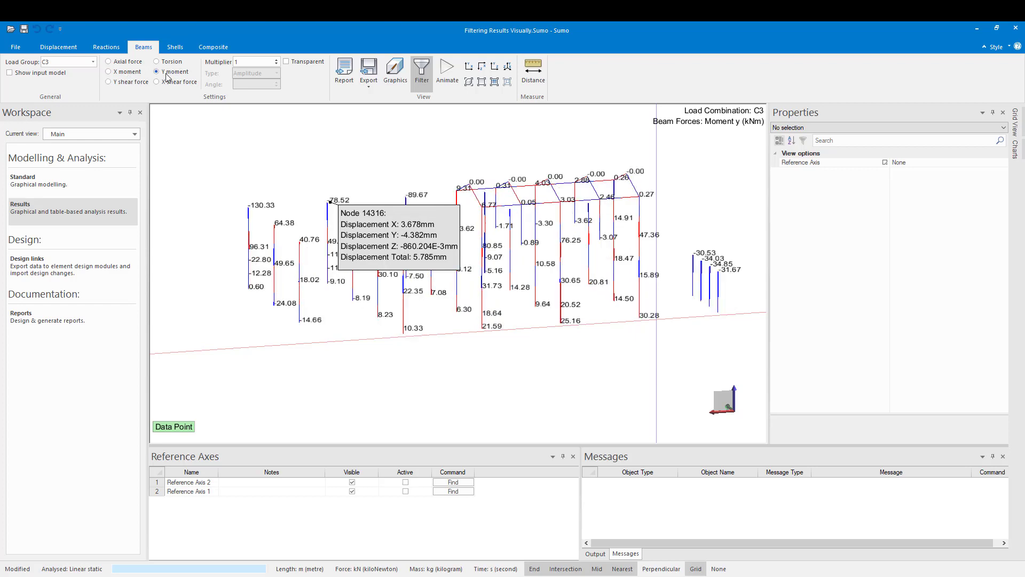
{"action": "left_click", "coordinate": [126, 63]}
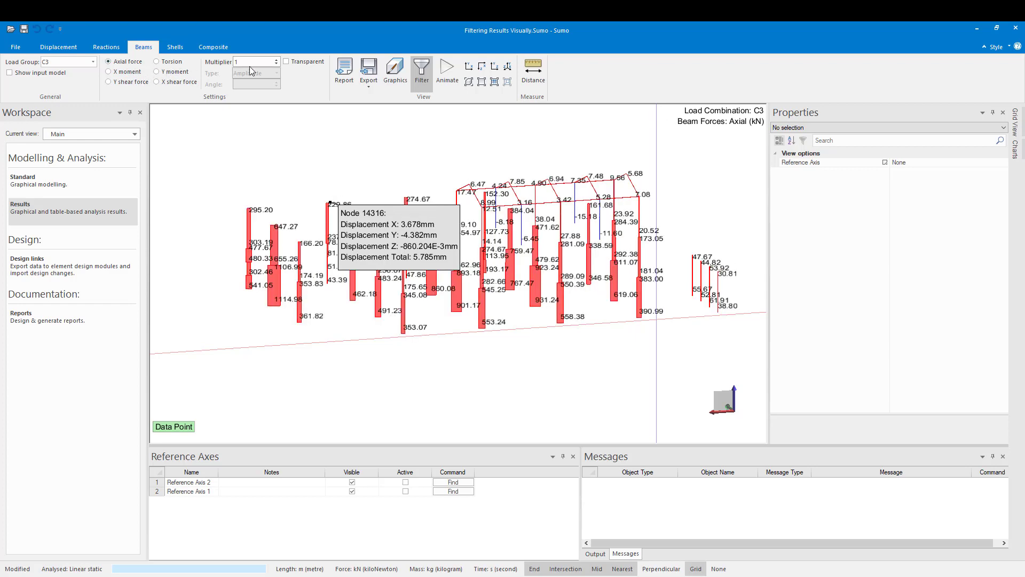
Step: Filter the axial force results to show only columns whose Group equals Columns - FF and examine them in 3D
{"action": "left_click", "coordinate": [417, 84]}
{"action": "left_click", "coordinate": [404, 255]}
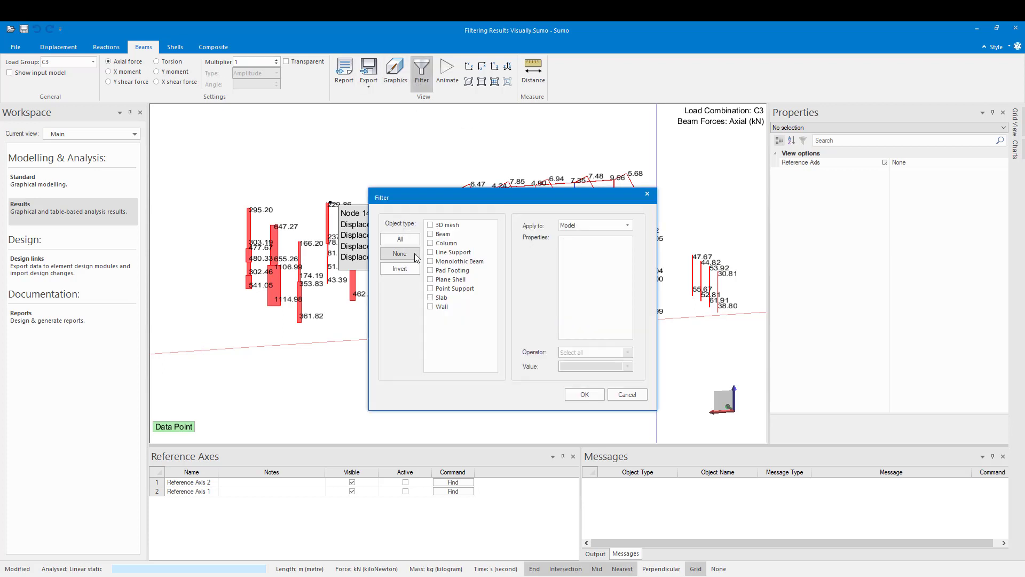
{"action": "left_click", "coordinate": [431, 243]}
{"action": "left_click", "coordinate": [579, 254]}
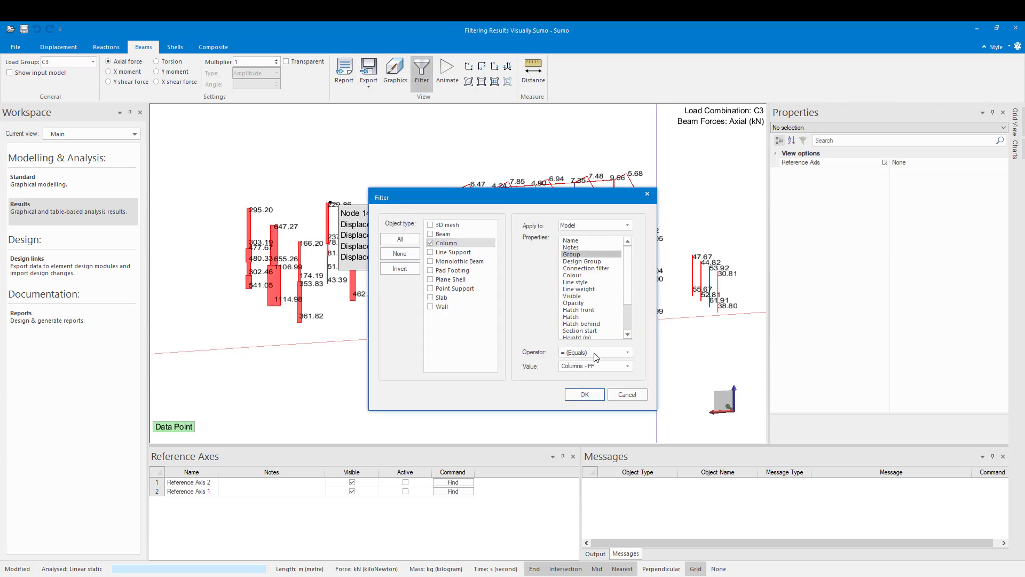
{"action": "left_click", "coordinate": [628, 366]}
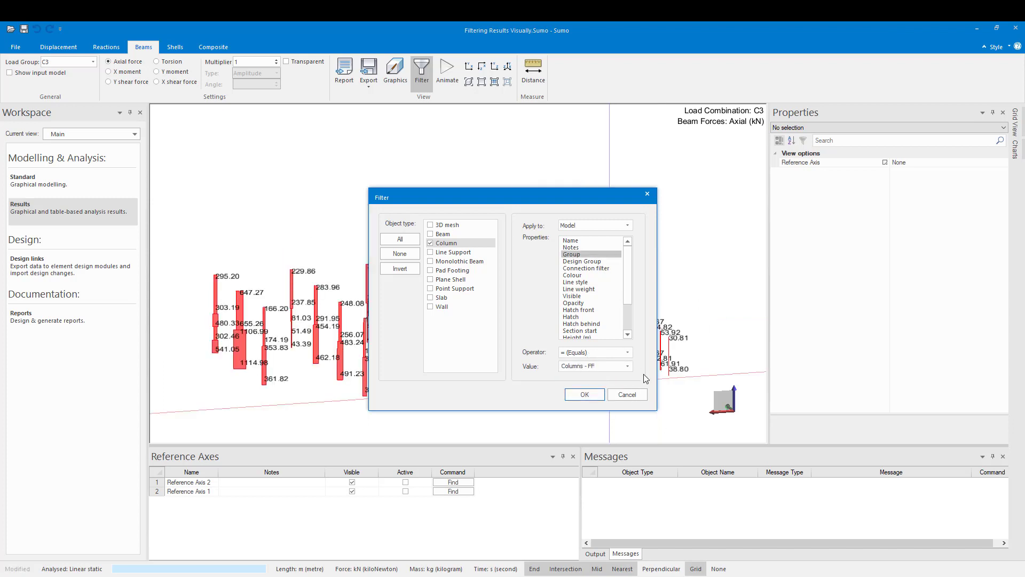
{"action": "left_click", "coordinate": [583, 394]}
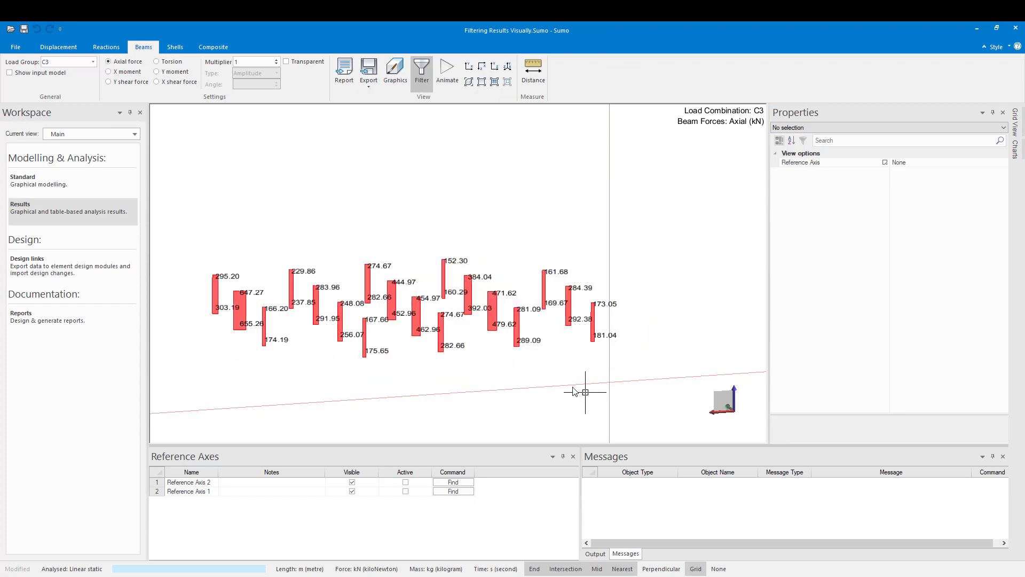
{"action": "middle_click_drag", "start_coordinate": [335, 341], "coordinate": [316, 307]}
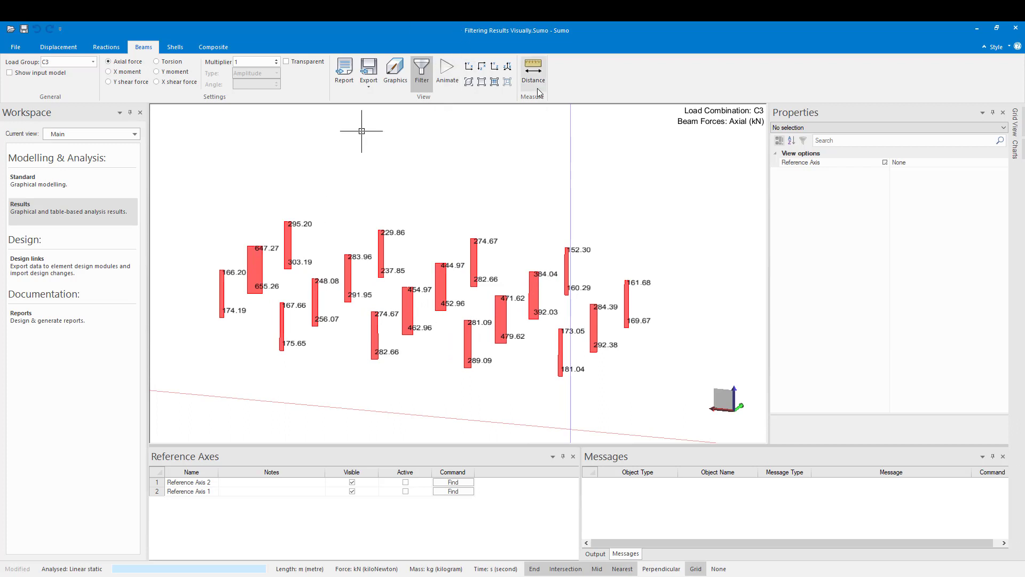
Step: Filter the axial force results to show only columns whose Group equals Columns - Steel and examine them closely
{"action": "left_click", "coordinate": [422, 75]}
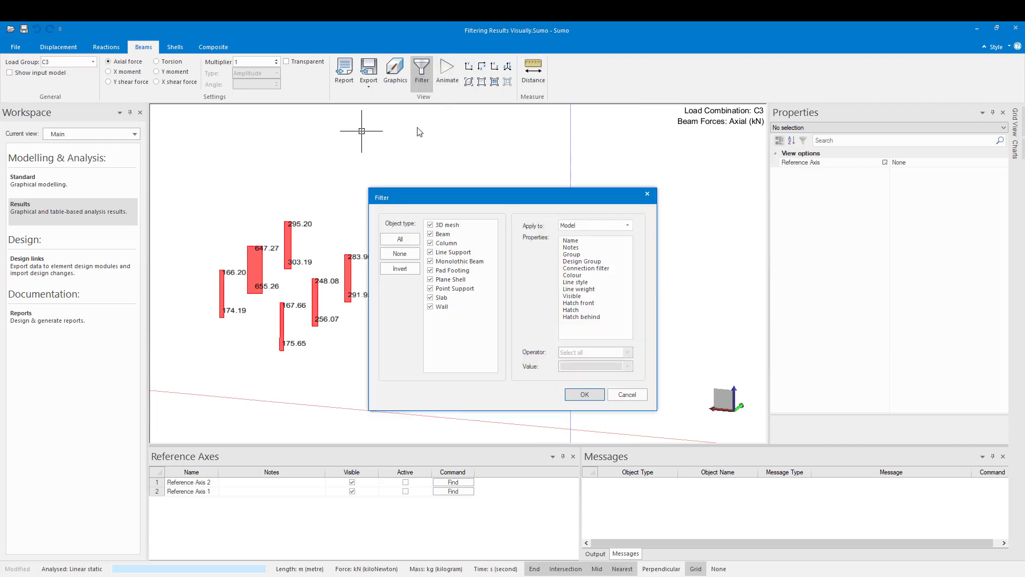
{"action": "left_click", "coordinate": [399, 254]}
{"action": "left_click", "coordinate": [430, 243]}
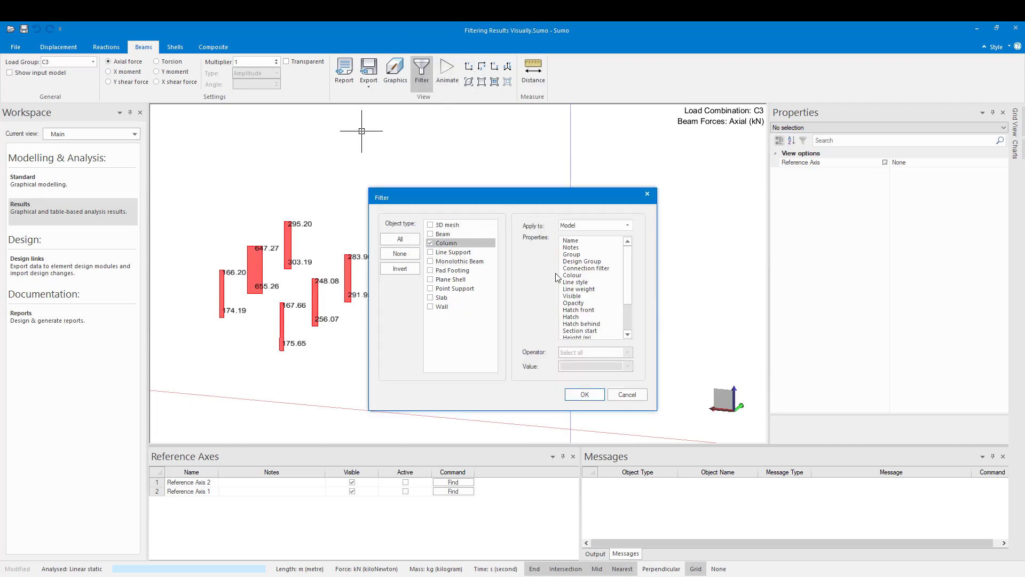
{"action": "left_click", "coordinate": [571, 254]}
{"action": "left_click", "coordinate": [627, 366]}
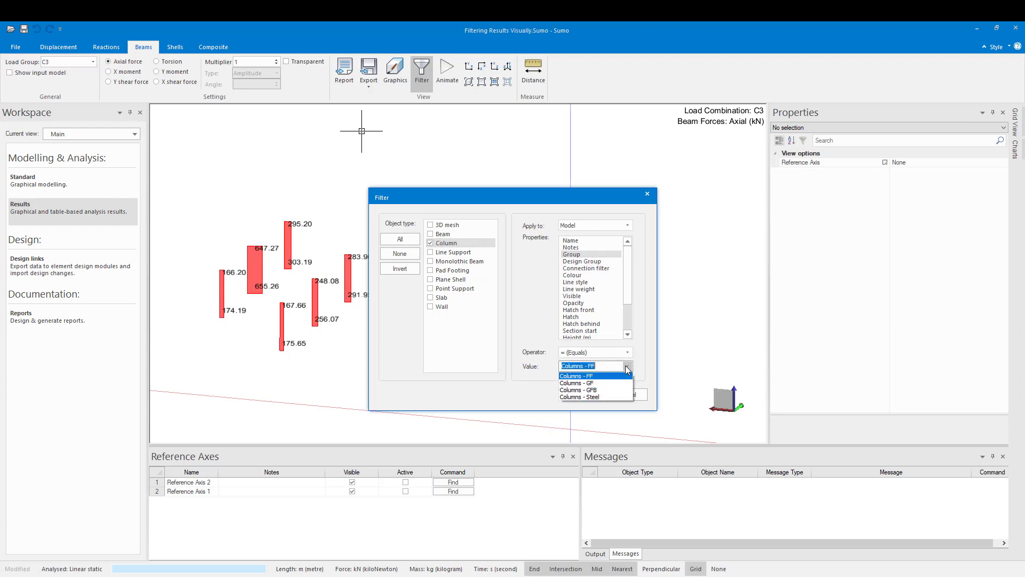
{"action": "left_click", "coordinate": [581, 397]}
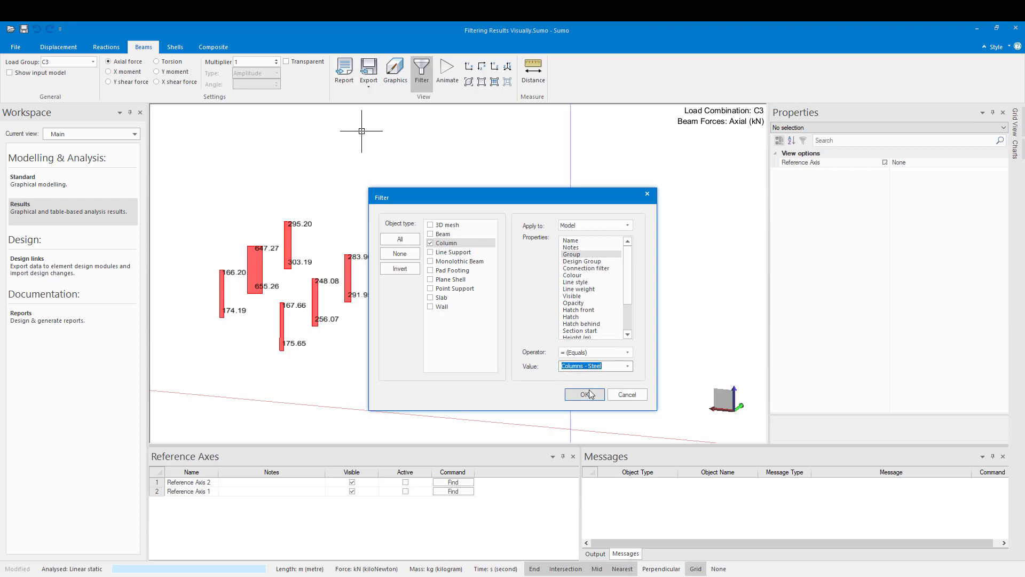
{"action": "left_click", "coordinate": [586, 394]}
{"action": "scroll", "coordinate": [454, 261], "scroll_direction": "up", "scroll_amount": 5}
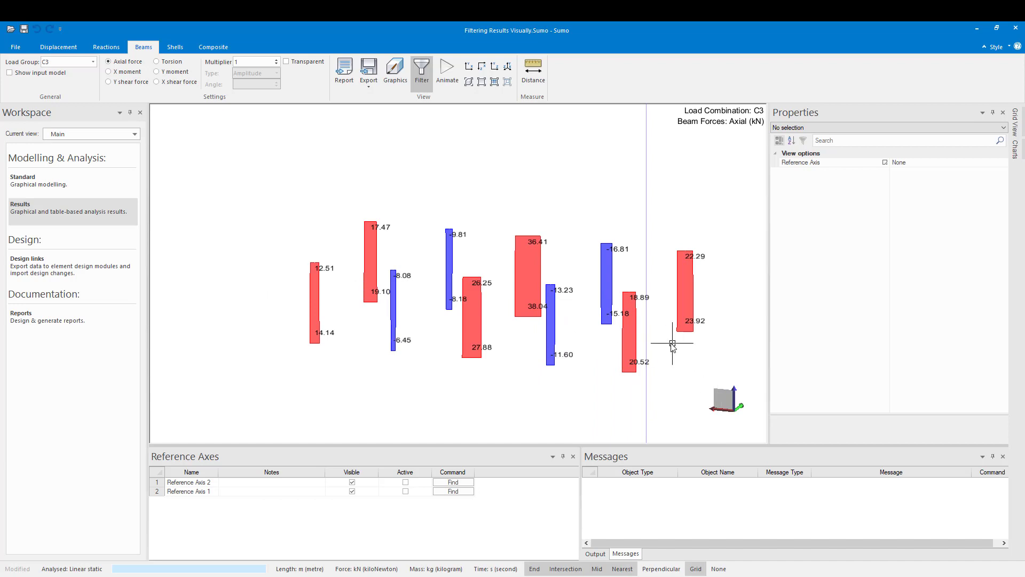
{"action": "middle_click_drag", "start_coordinate": [671, 343], "coordinate": [614, 321]}
{"action": "scroll", "coordinate": [481, 288], "scroll_direction": "up", "scroll_amount": 1}
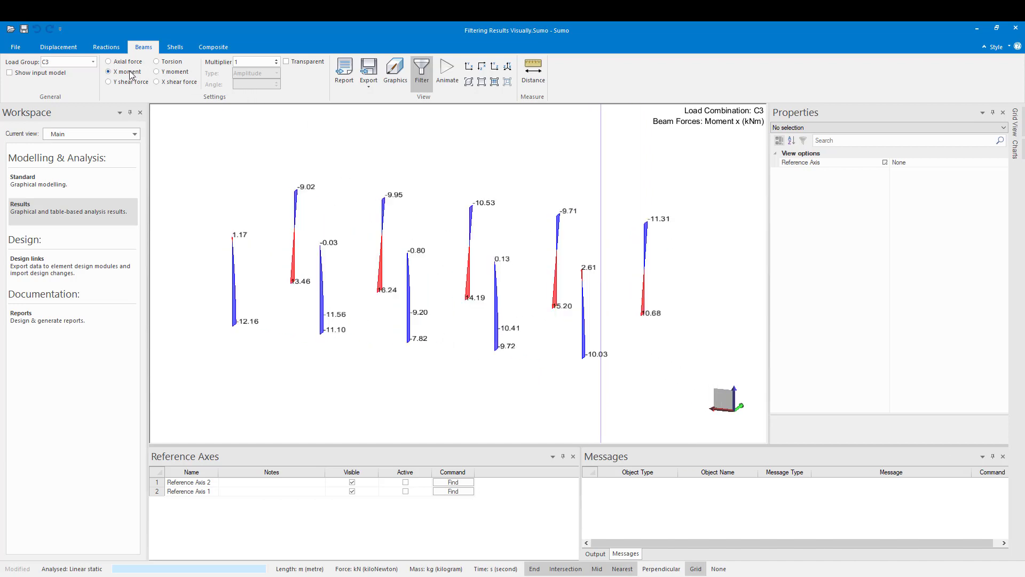